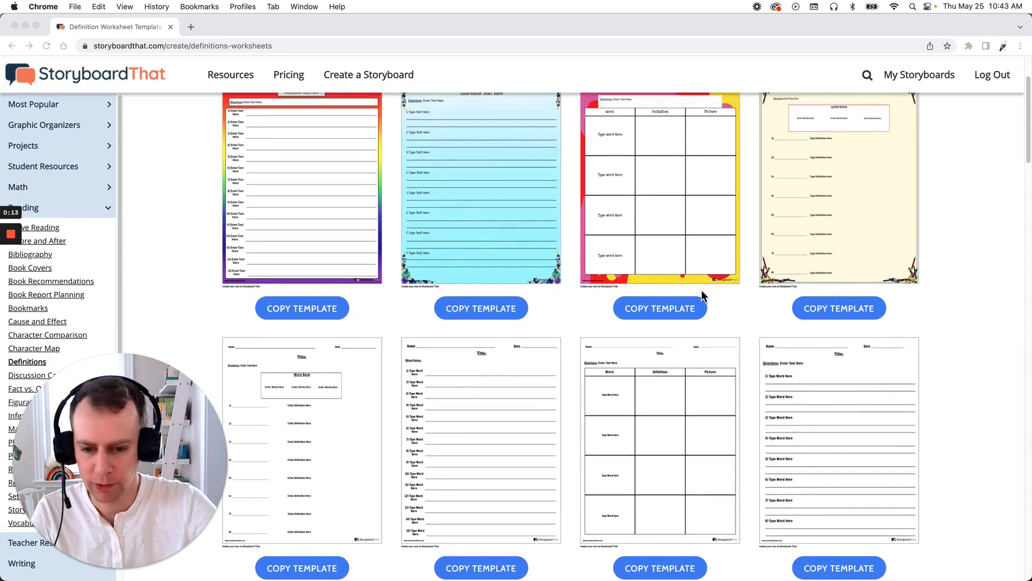
- Copy the word-bank definition worksheet template with the decorative border
{"action": "scroll", "coordinate": [698, 290], "scroll_direction": "up", "scroll_amount": 4}
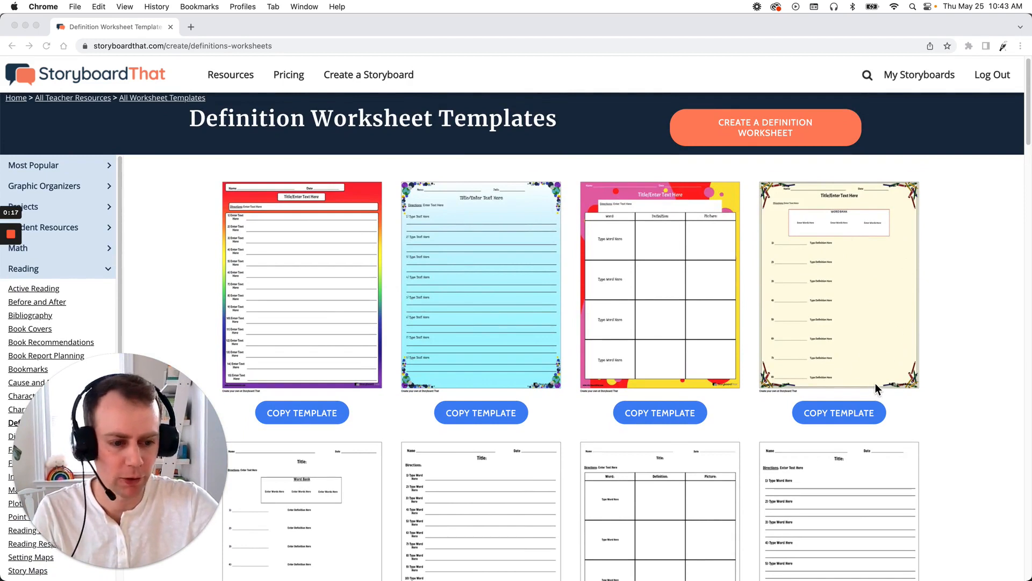
{"action": "left_click", "coordinate": [893, 418]}
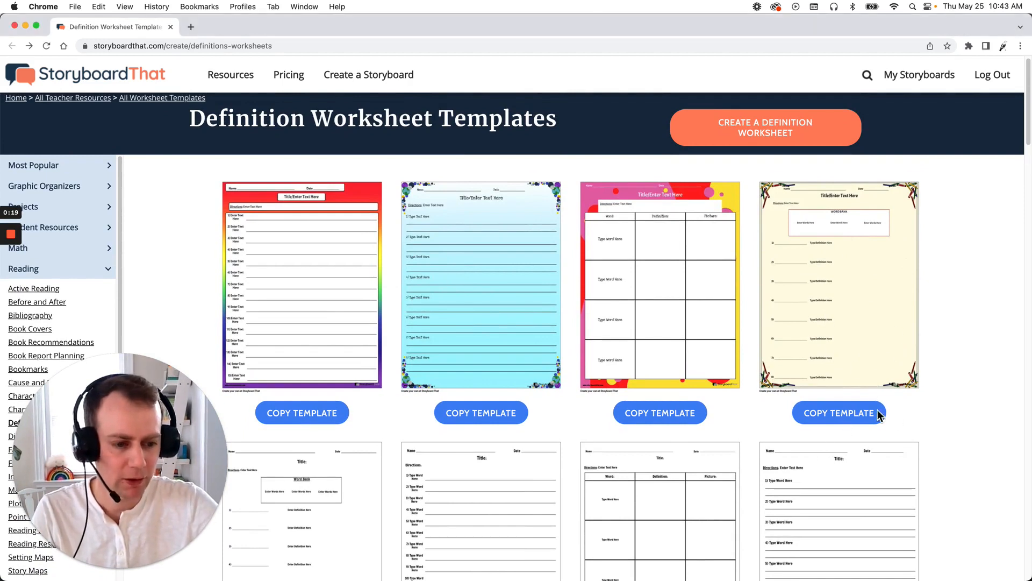
{"action": "left_click", "coordinate": [851, 414]}
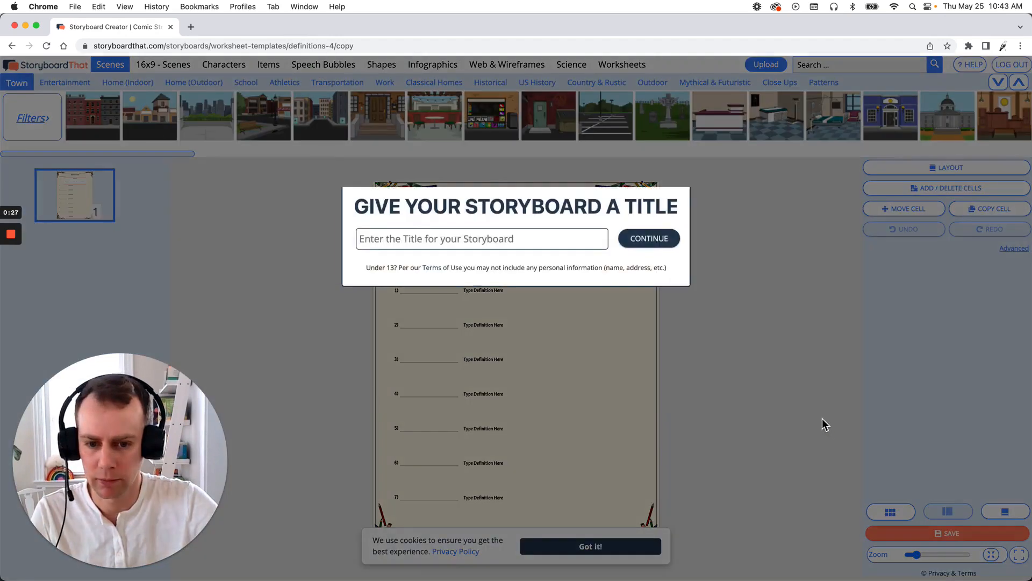
- Give the new storyboard the title Template 1 and continue to the editor
{"action": "left_click", "coordinate": [531, 324]}
{"action": "type", "text": "T"}
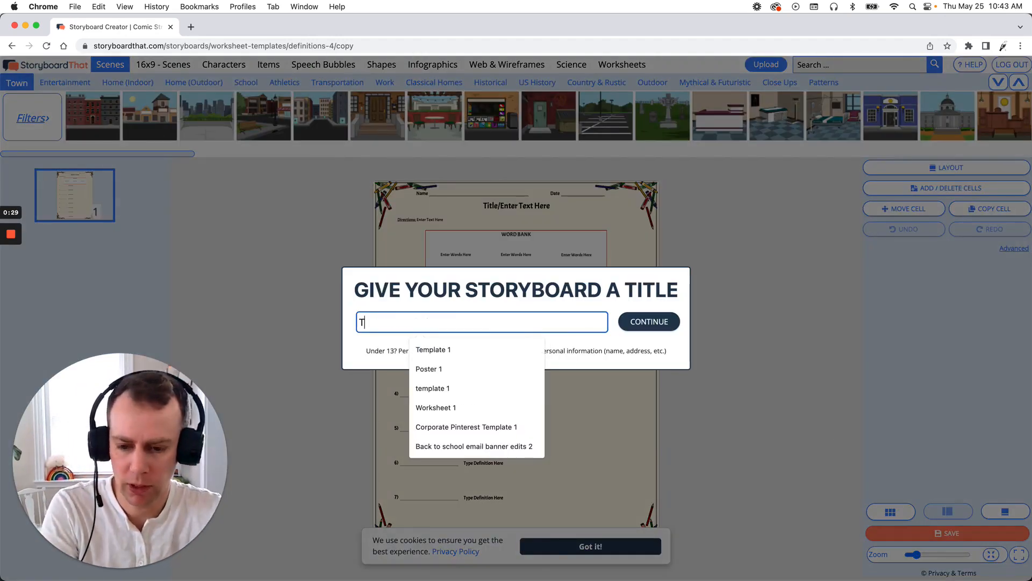
{"action": "type", "text": "emplate 1"}
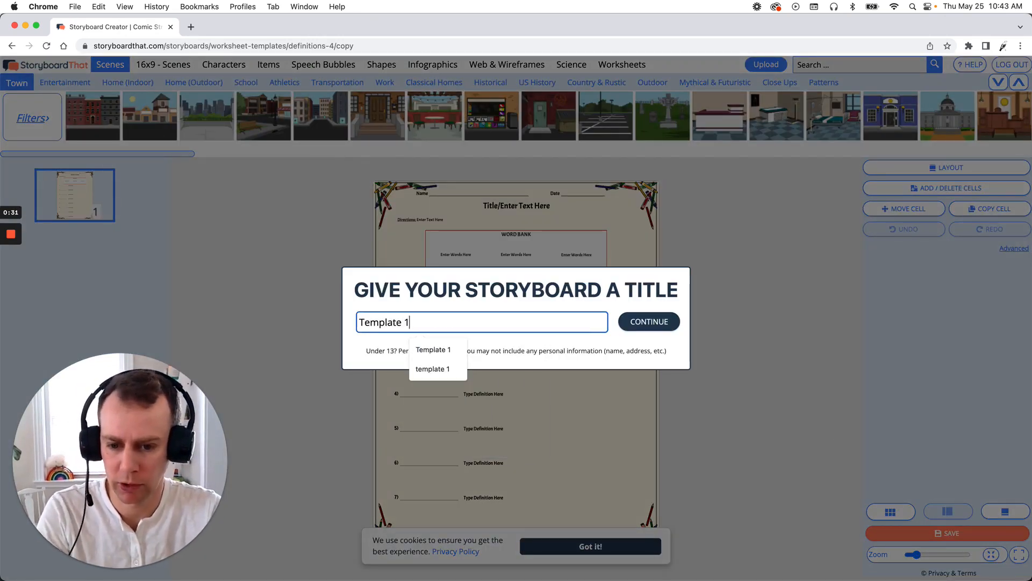
{"action": "left_click", "coordinate": [643, 322]}
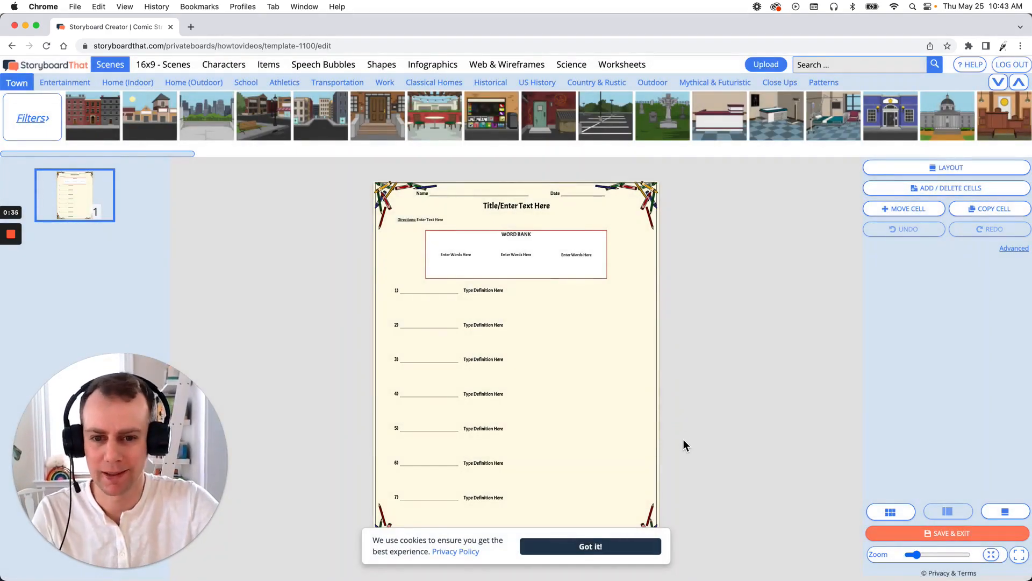
- Dismiss the cookie notice and add the Adults Character 13 woman from the Characters library onto the worksheet
{"action": "left_click", "coordinate": [623, 546]}
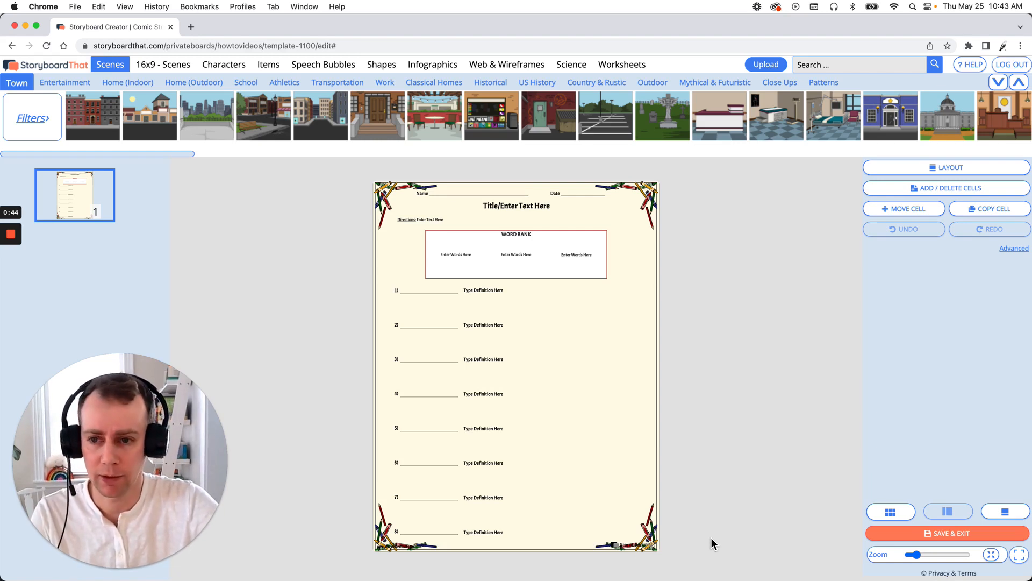
{"action": "left_click", "coordinate": [225, 69]}
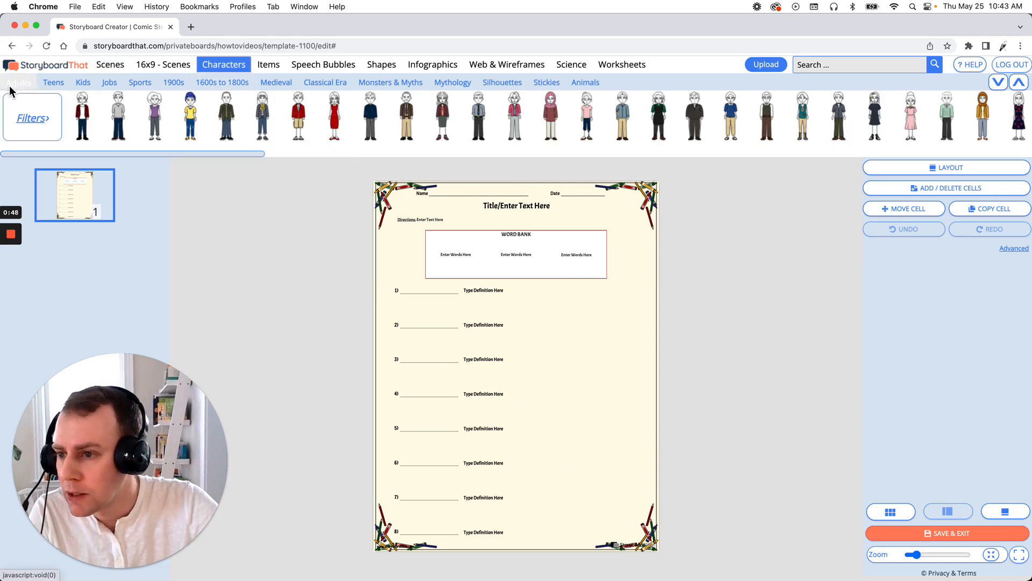
{"action": "mouse_move", "coordinate": [119, 130]}
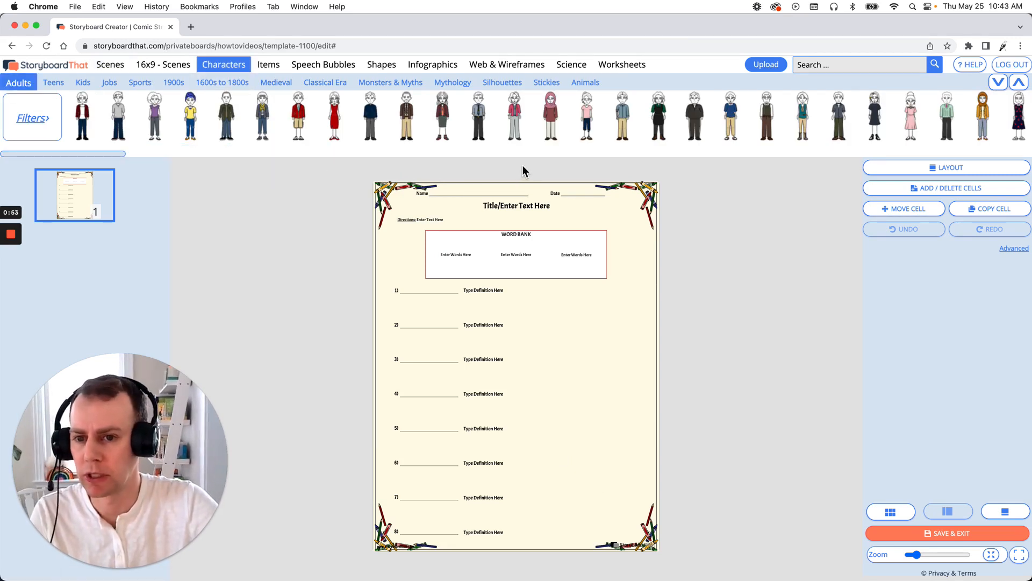
{"action": "mouse_move", "coordinate": [469, 124]}
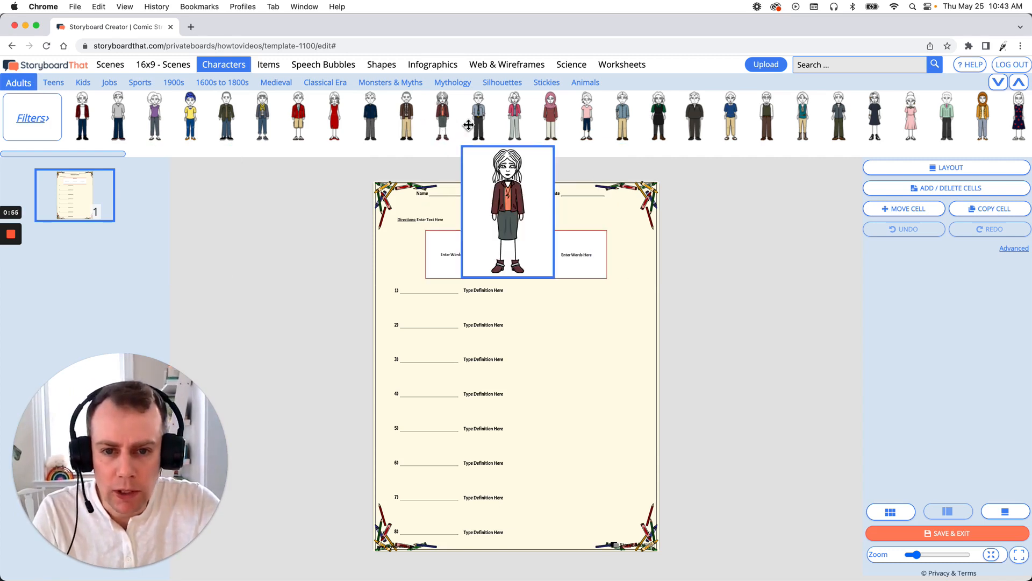
{"action": "mouse_move", "coordinate": [516, 117]}
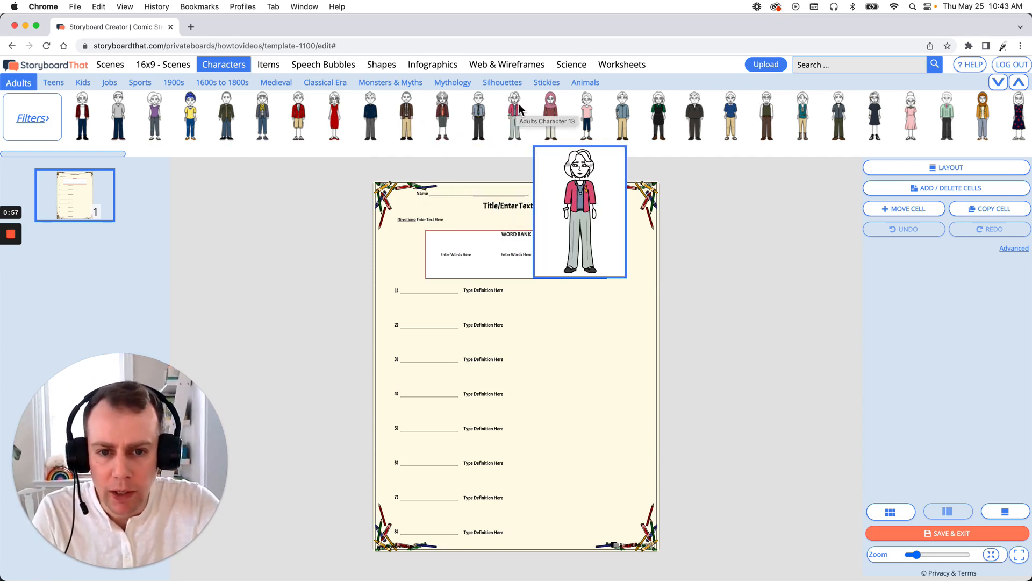
{"action": "left_click_drag", "start_coordinate": [517, 108], "coordinate": [603, 420]}
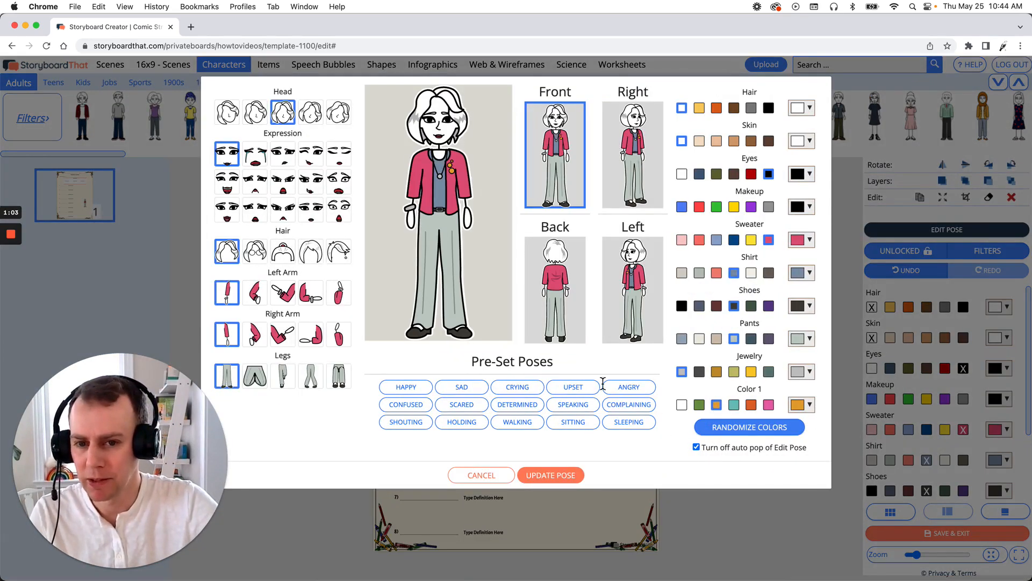
- Edit the character's pose with a new expression and arm positions, grey hair and tan skin, then update it
{"action": "left_click", "coordinate": [228, 210]}
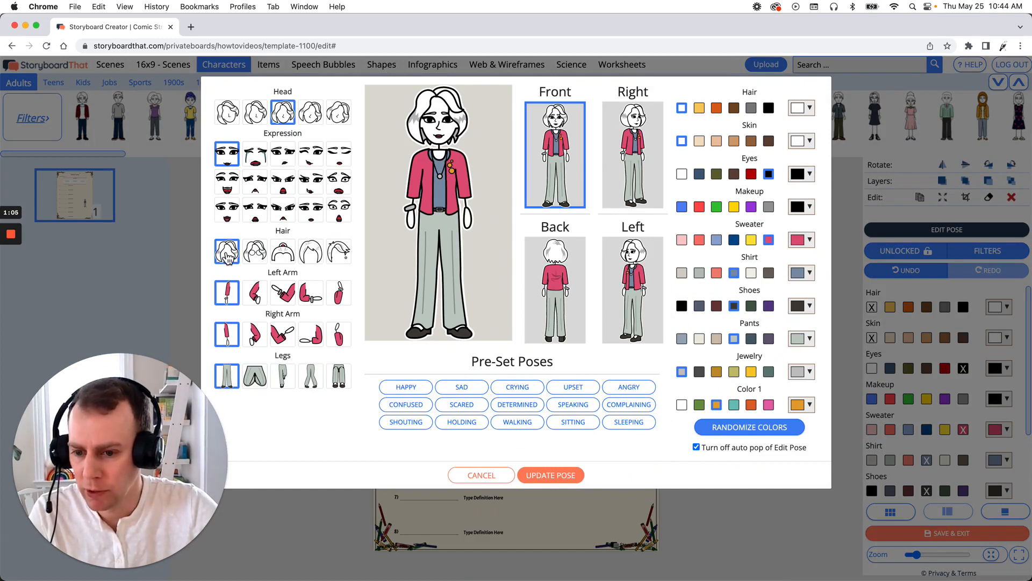
{"action": "left_click", "coordinate": [283, 293]}
{"action": "left_click", "coordinate": [256, 338]}
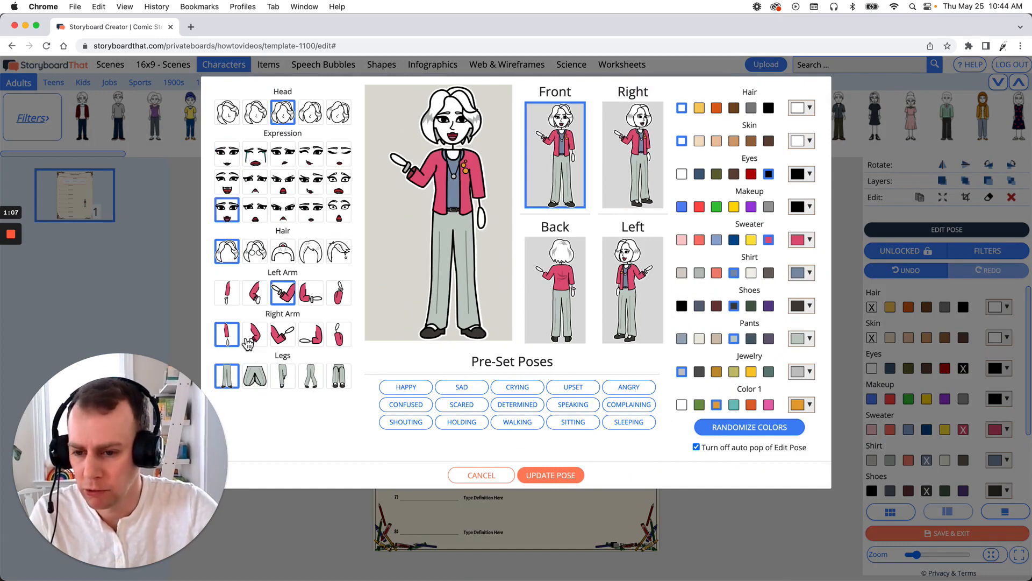
{"action": "left_click", "coordinate": [751, 109]}
{"action": "left_click", "coordinate": [734, 142]}
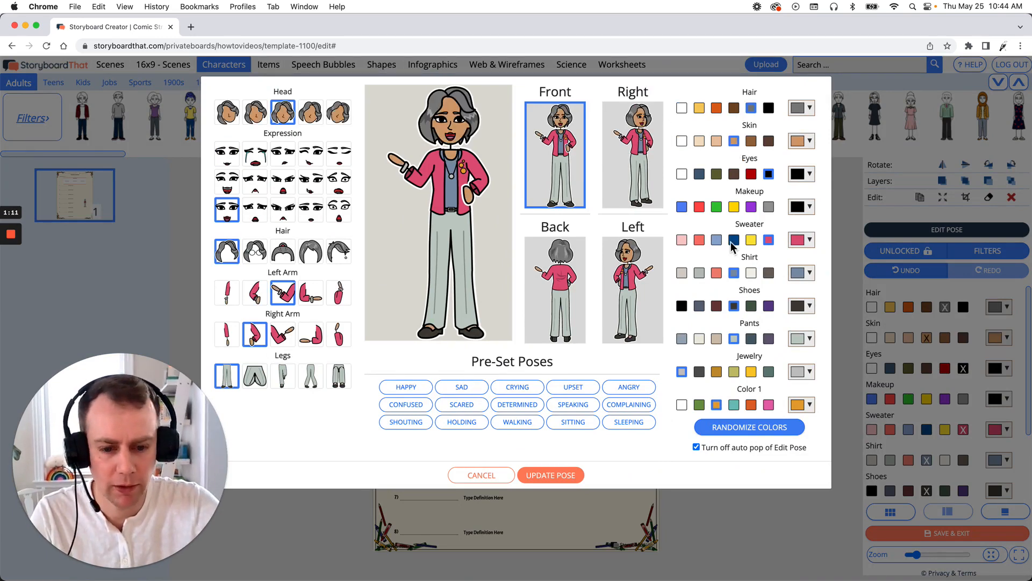
{"action": "left_click", "coordinate": [571, 476]}
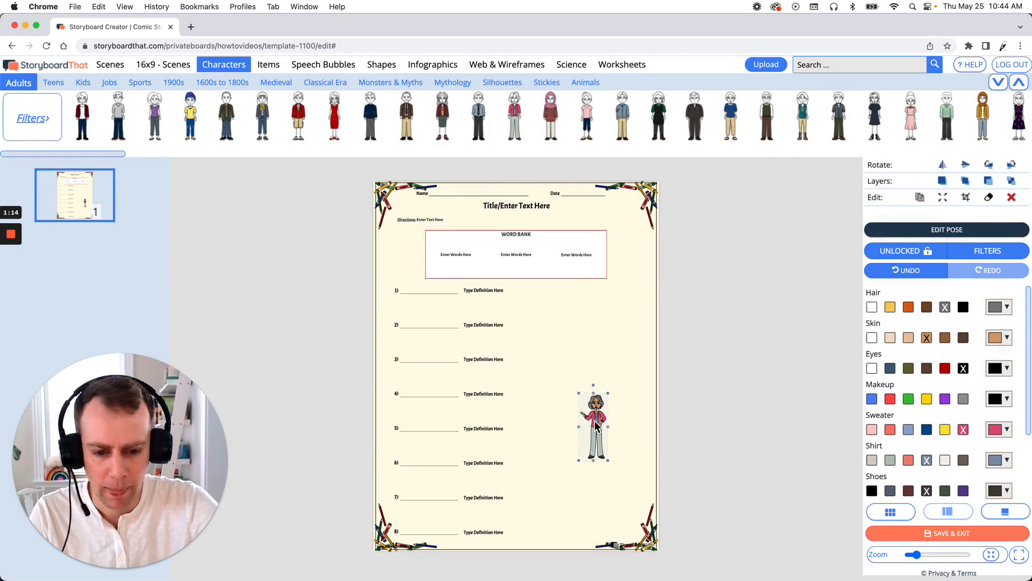
- Enlarge the character and position her in the lower right area of the worksheet
{"action": "left_click_drag", "start_coordinate": [596, 425], "coordinate": [542, 359]}
{"action": "left_click_drag", "start_coordinate": [610, 406], "coordinate": [616, 416]}
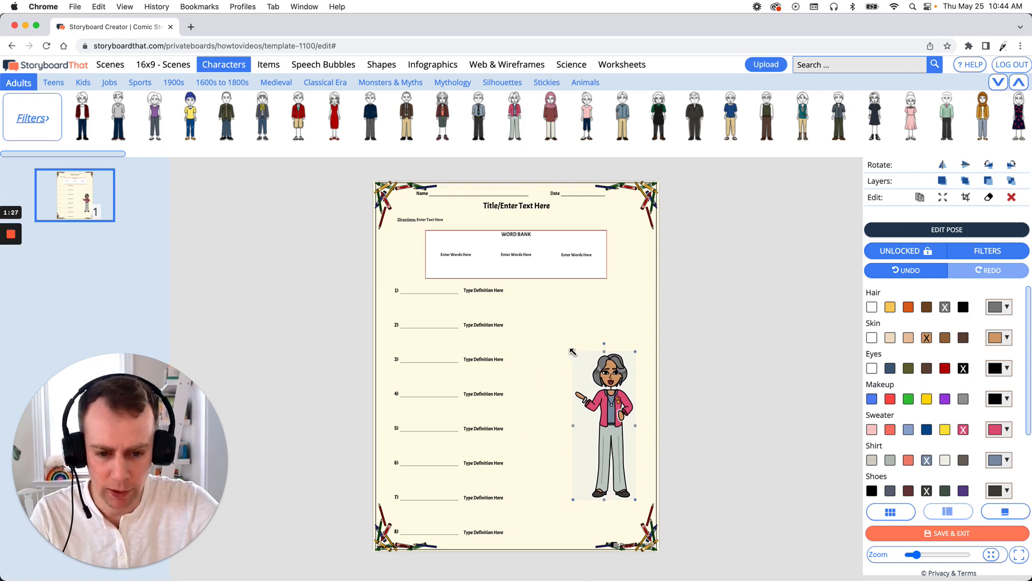
{"action": "left_click_drag", "start_coordinate": [573, 351], "coordinate": [558, 316]}
{"action": "left_click", "coordinate": [687, 386]}
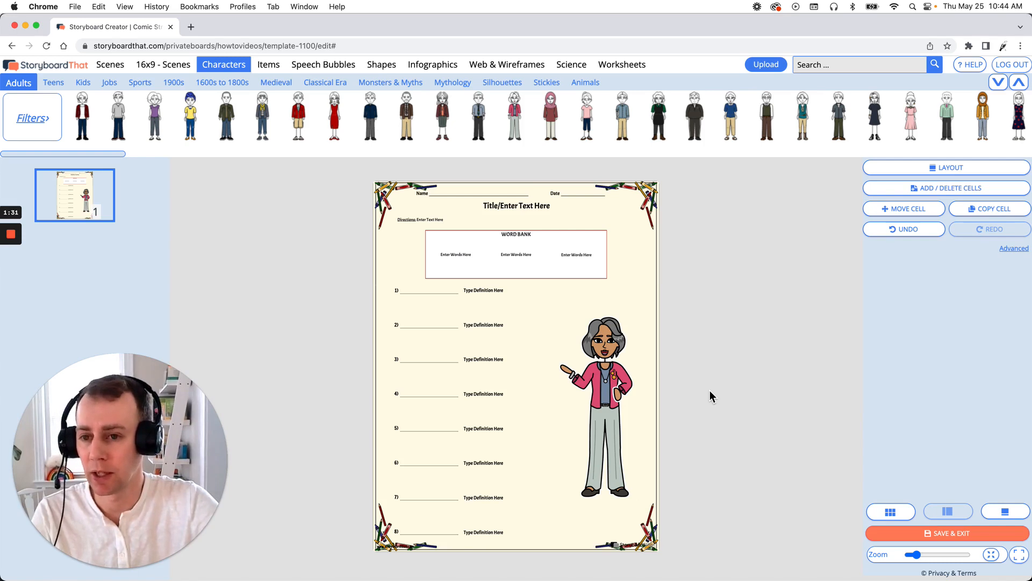
- Add a school desk from the School items and place it in front of the teacher
{"action": "left_click", "coordinate": [270, 66]}
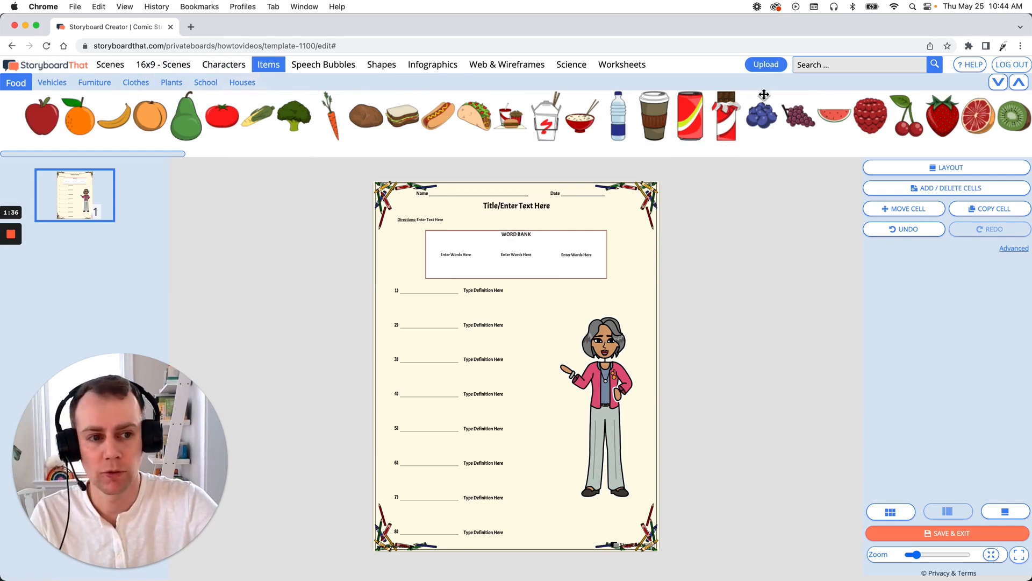
{"action": "left_click", "coordinate": [828, 68]}
{"action": "left_click", "coordinate": [730, 278]}
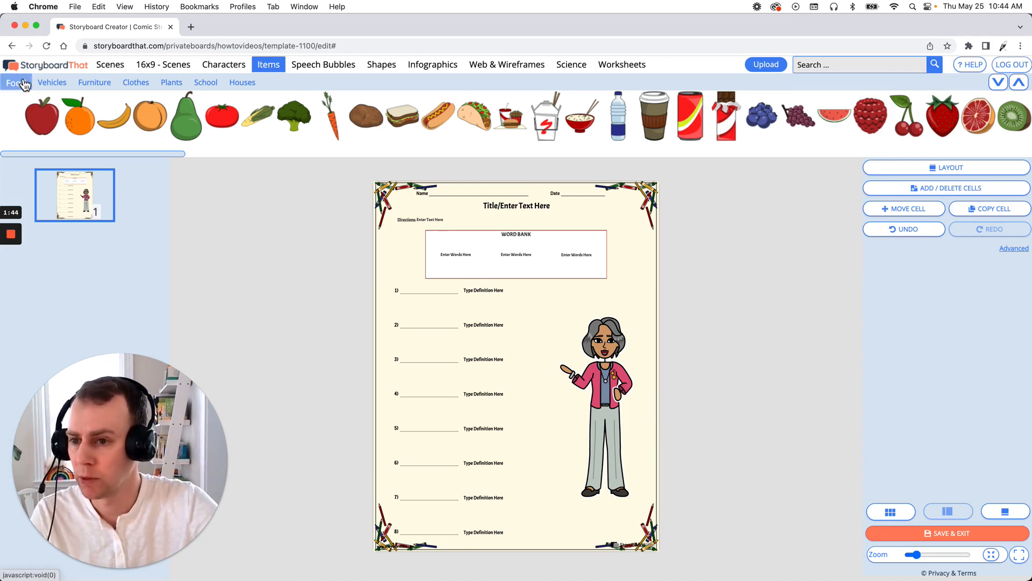
{"action": "left_click", "coordinate": [200, 84]}
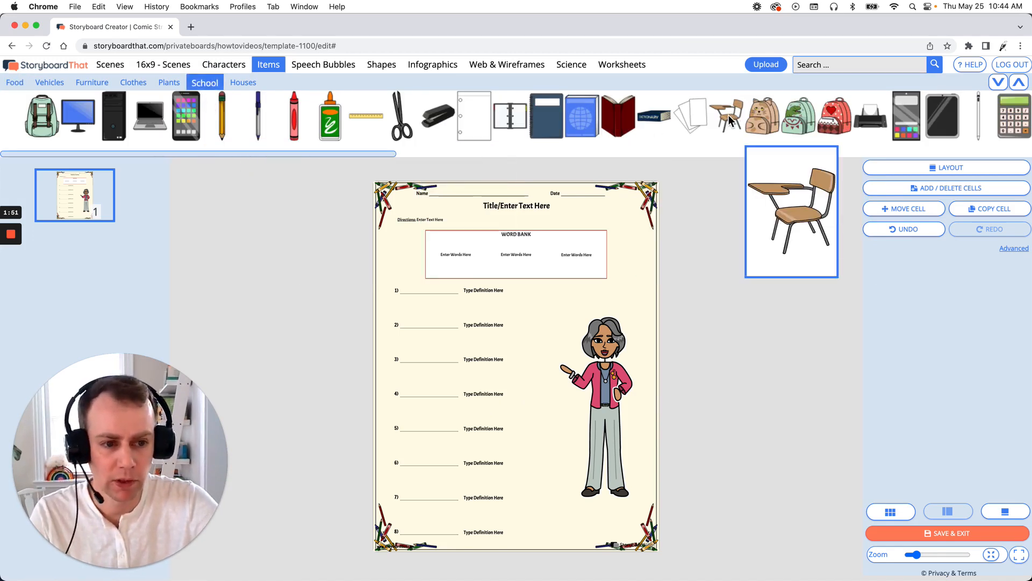
{"action": "left_click_drag", "start_coordinate": [728, 115], "coordinate": [503, 371]}
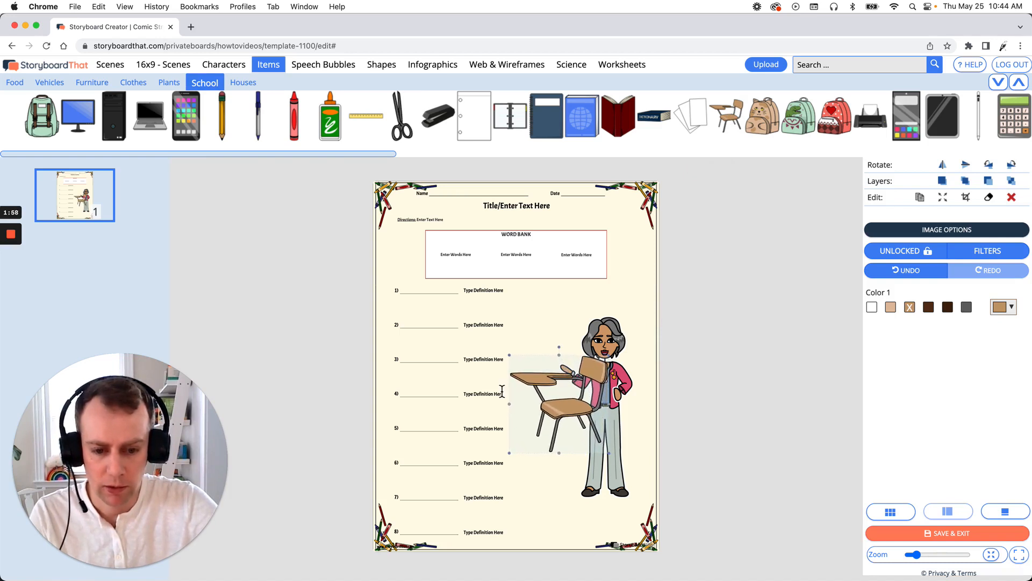
{"action": "left_click_drag", "start_coordinate": [569, 417], "coordinate": [593, 438]}
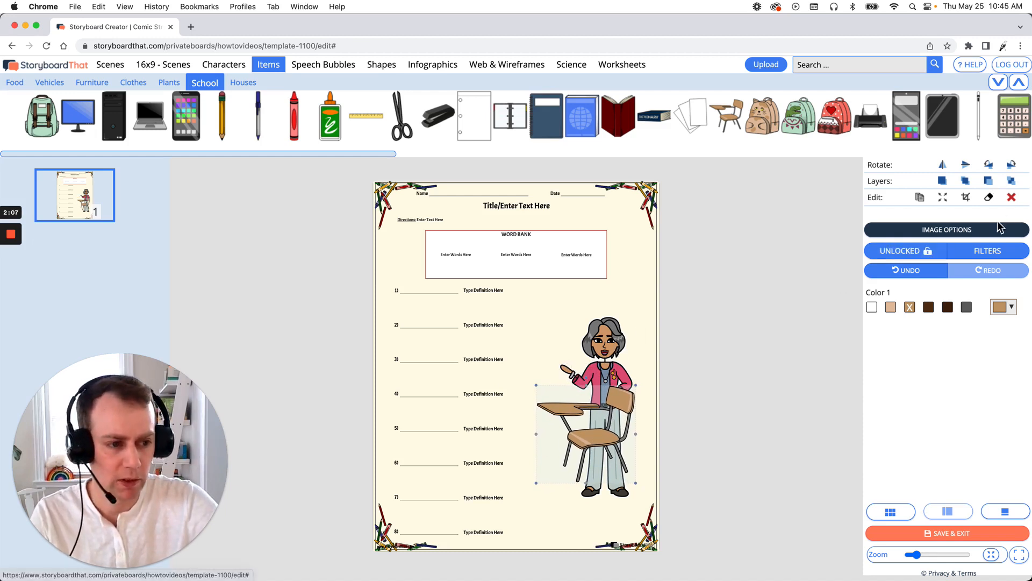
- Send the desk back a layer behind the teacher and shift it slightly left
{"action": "left_click", "coordinate": [991, 184]}
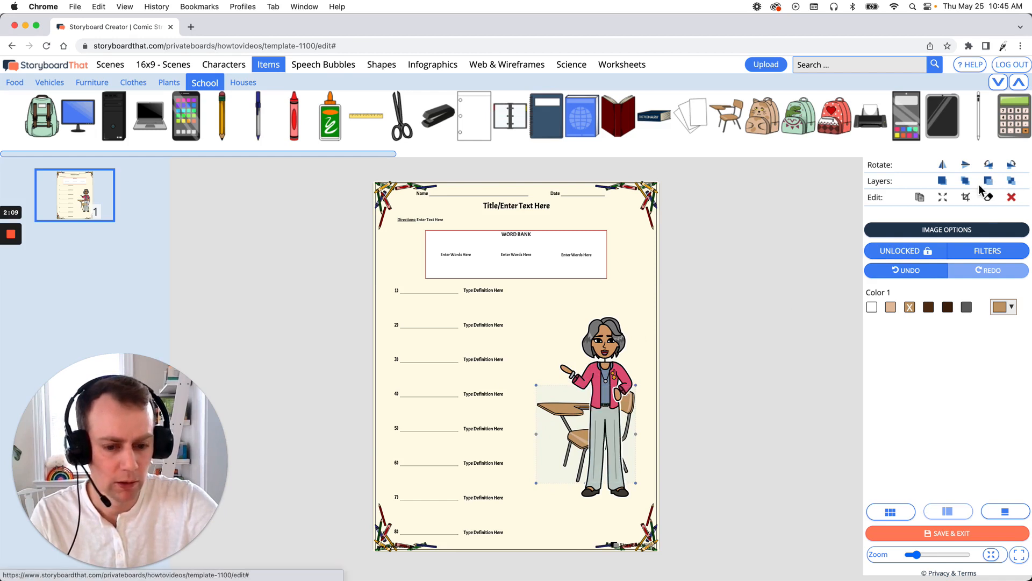
{"action": "left_click", "coordinate": [743, 291]}
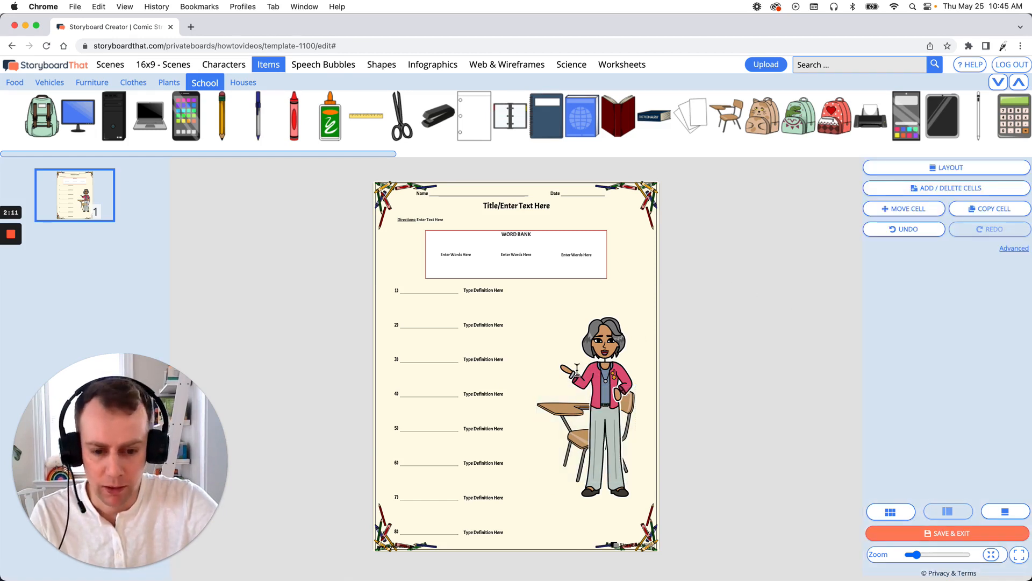
{"action": "left_click_drag", "start_coordinate": [564, 413], "coordinate": [554, 417]}
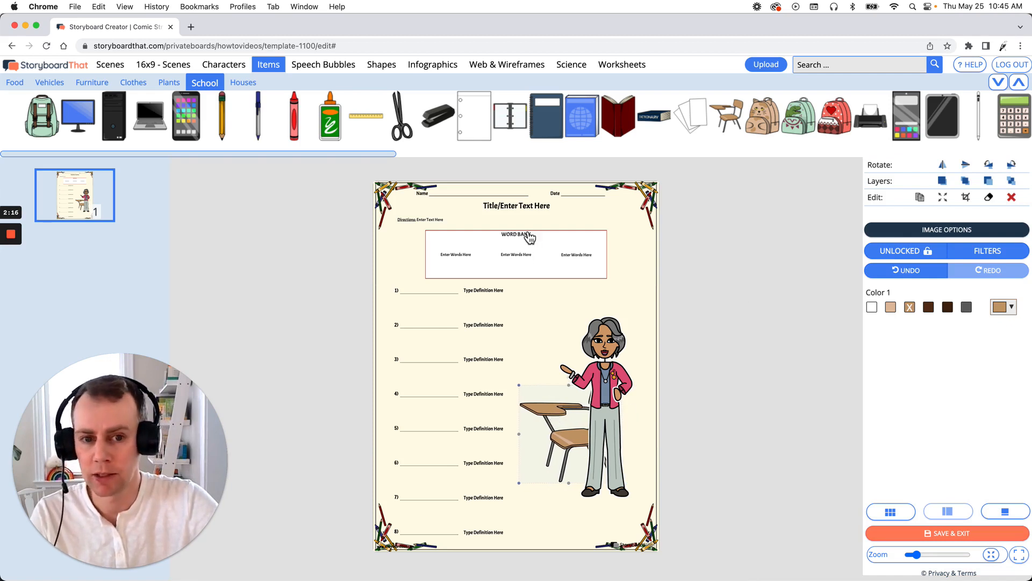
- Add the blue globe book onto the desk and change its pose to lying flat
{"action": "left_click_drag", "start_coordinate": [546, 116], "coordinate": [554, 399]}
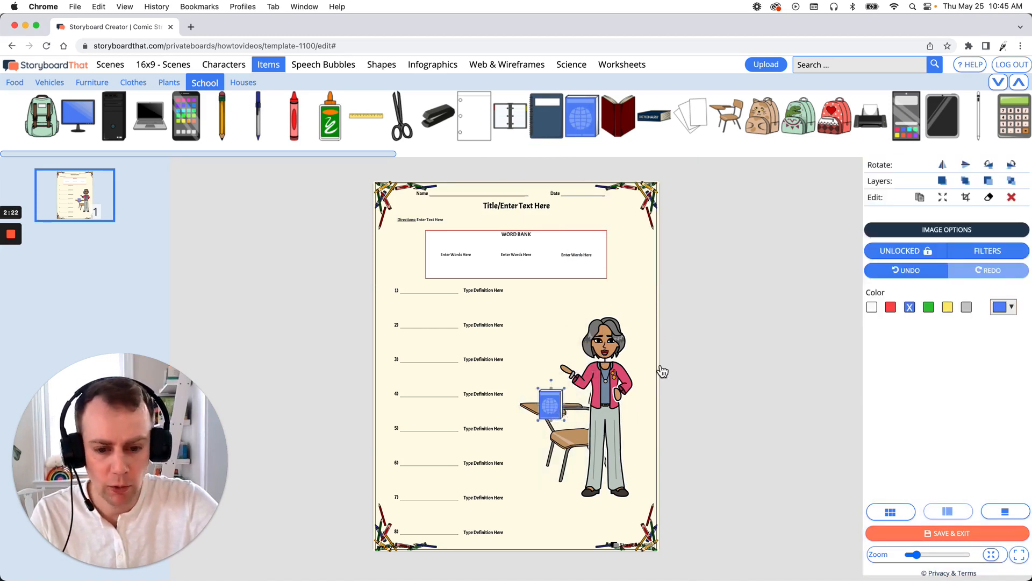
{"action": "left_click", "coordinate": [905, 230]}
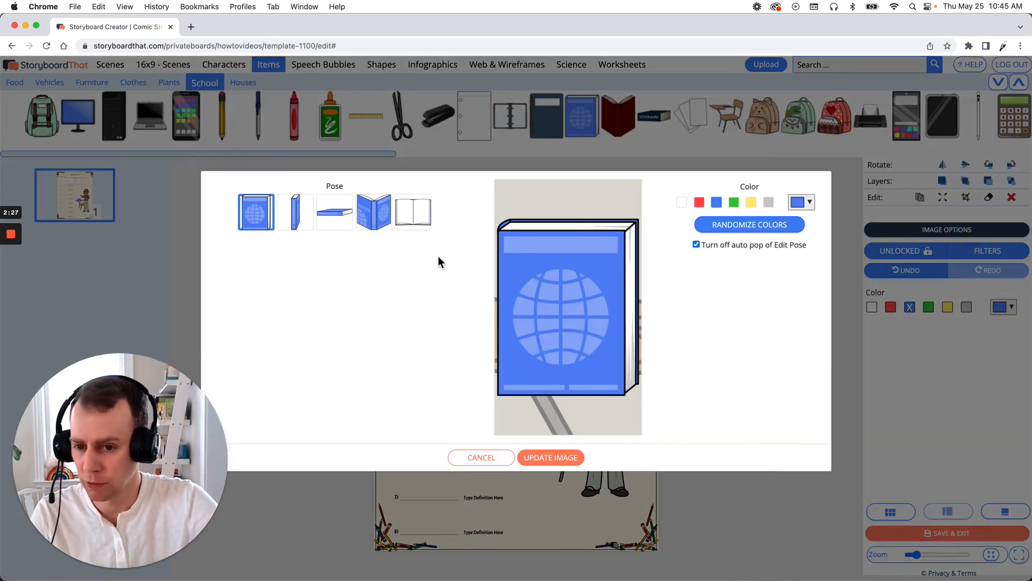
{"action": "left_click", "coordinate": [337, 216]}
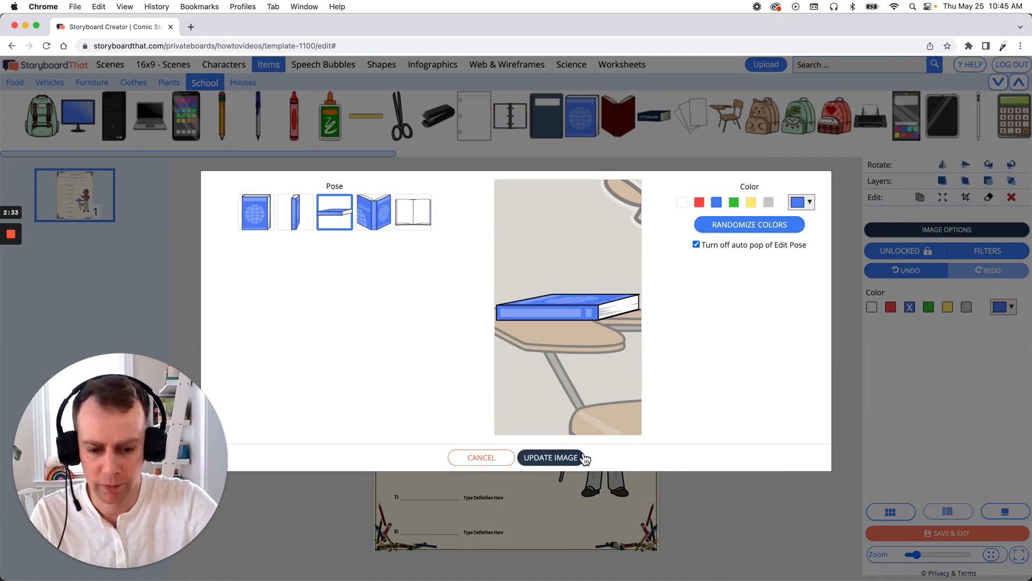
{"action": "left_click", "coordinate": [551, 458]}
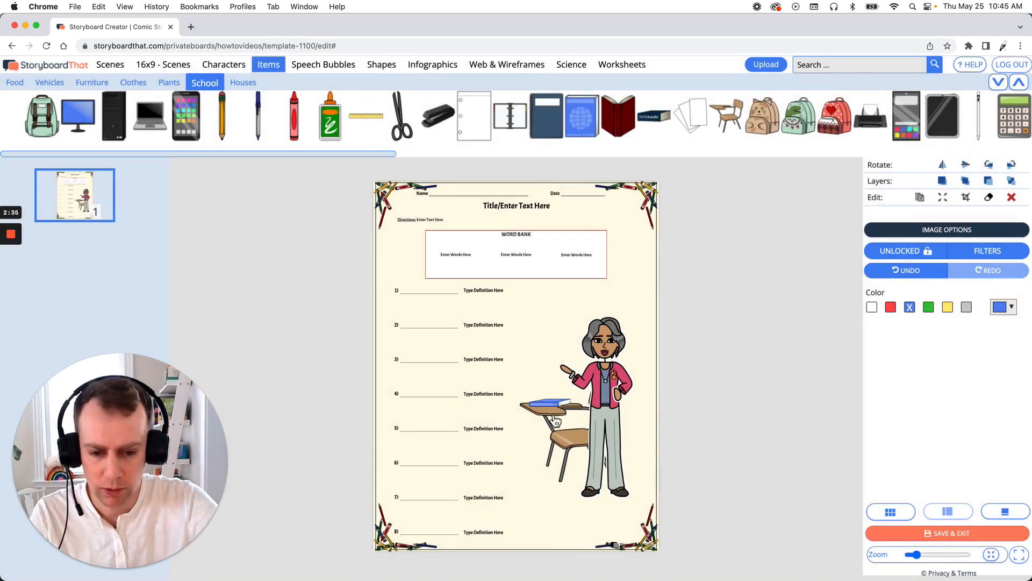
- Resize and position the book so it rests on the desk top
{"action": "mouse_move", "coordinate": [568, 416]}
{"action": "left_mouse_down"}
{"action": "mouse_move", "coordinate": [551, 410]}
{"action": "mouse_move", "coordinate": [565, 412]}
{"action": "left_mouse_up"}
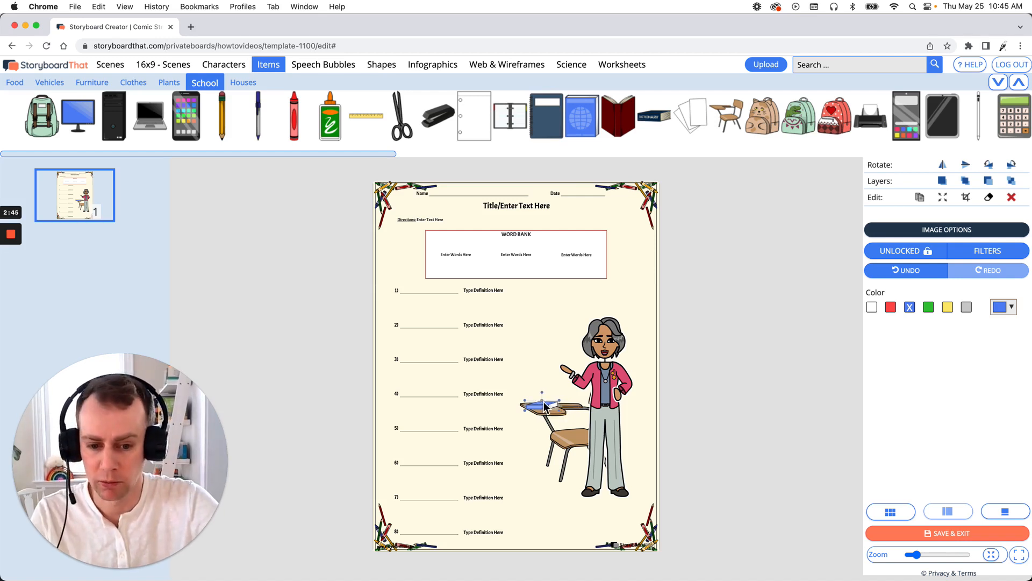
{"action": "left_click_drag", "start_coordinate": [543, 401], "coordinate": [554, 402]}
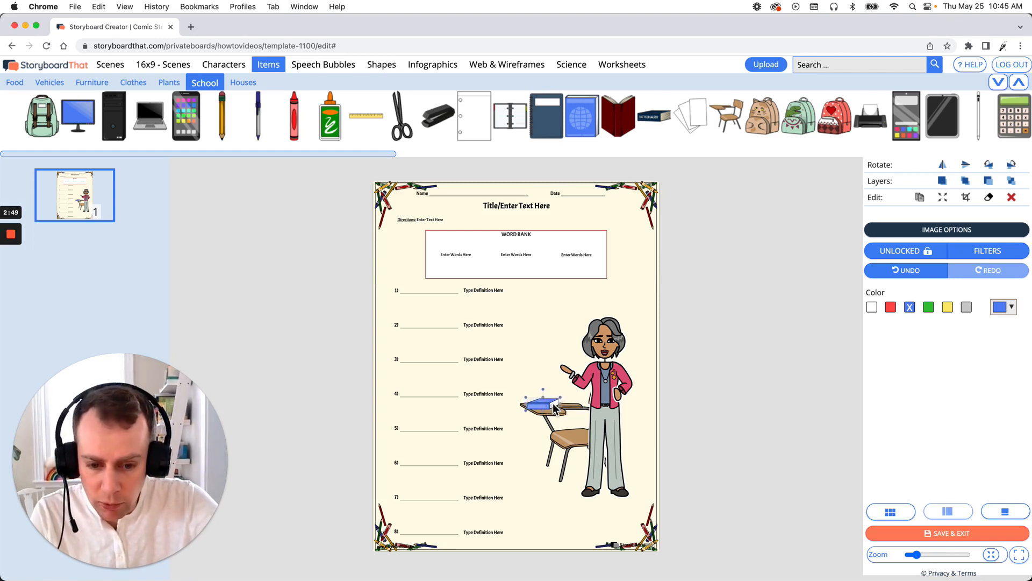
{"action": "left_click", "coordinate": [722, 428]}
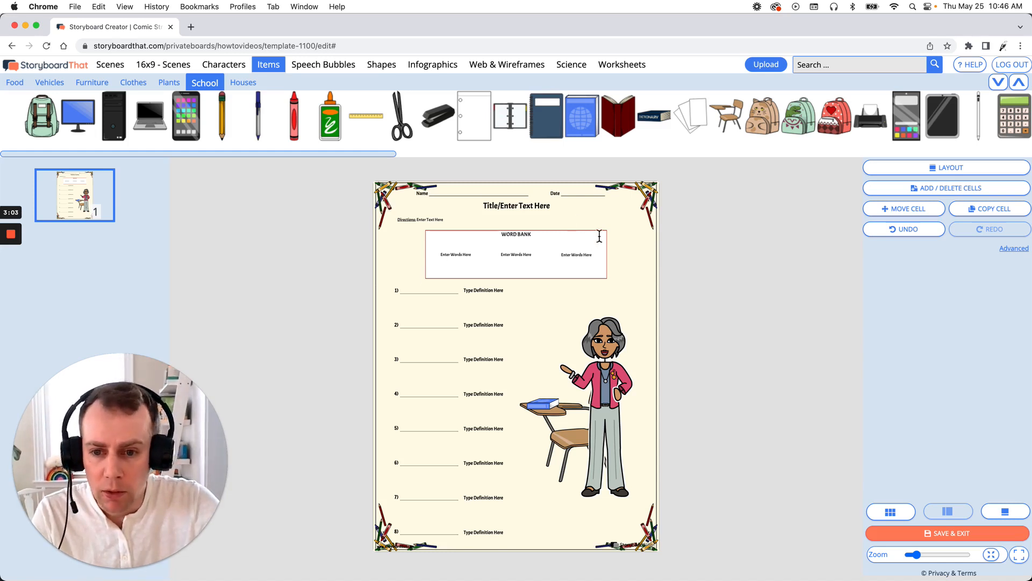
- Recolor the worksheet's corner border decorations so all five color slots are red
{"action": "left_click", "coordinate": [650, 207]}
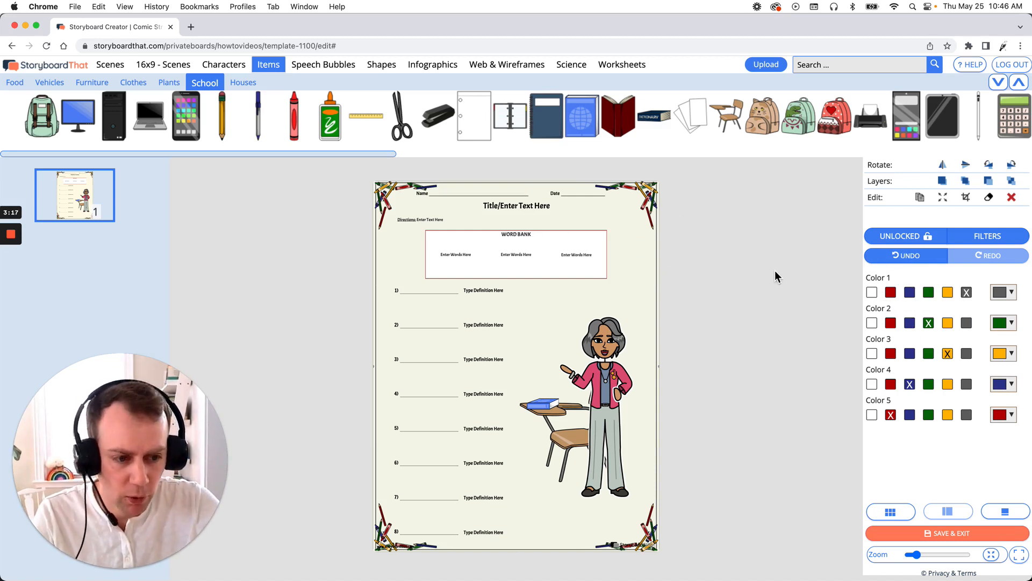
{"action": "left_click", "coordinate": [891, 292]}
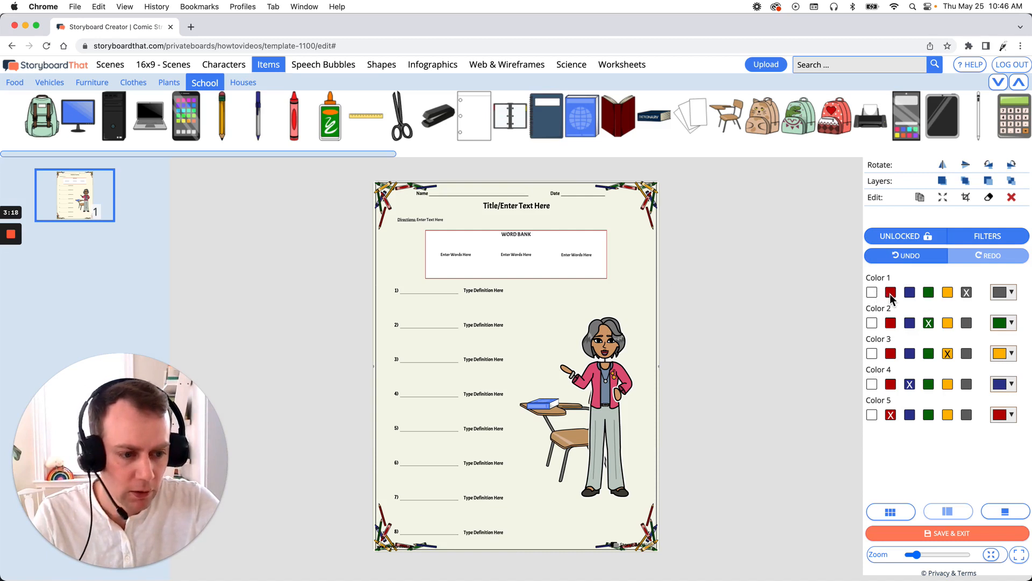
{"action": "left_click", "coordinate": [891, 323]}
{"action": "left_click", "coordinate": [891, 353]}
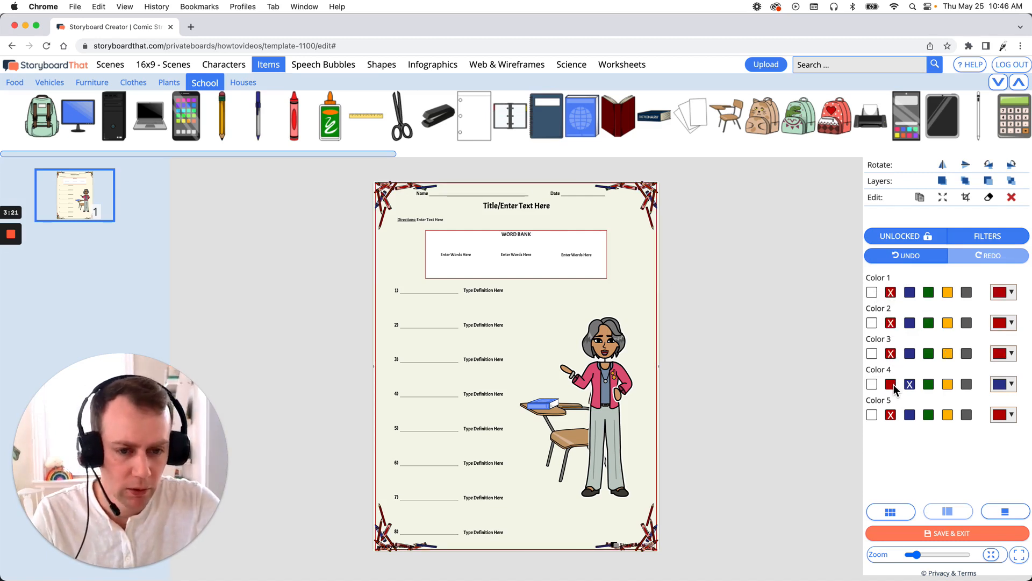
{"action": "left_click", "coordinate": [891, 384]}
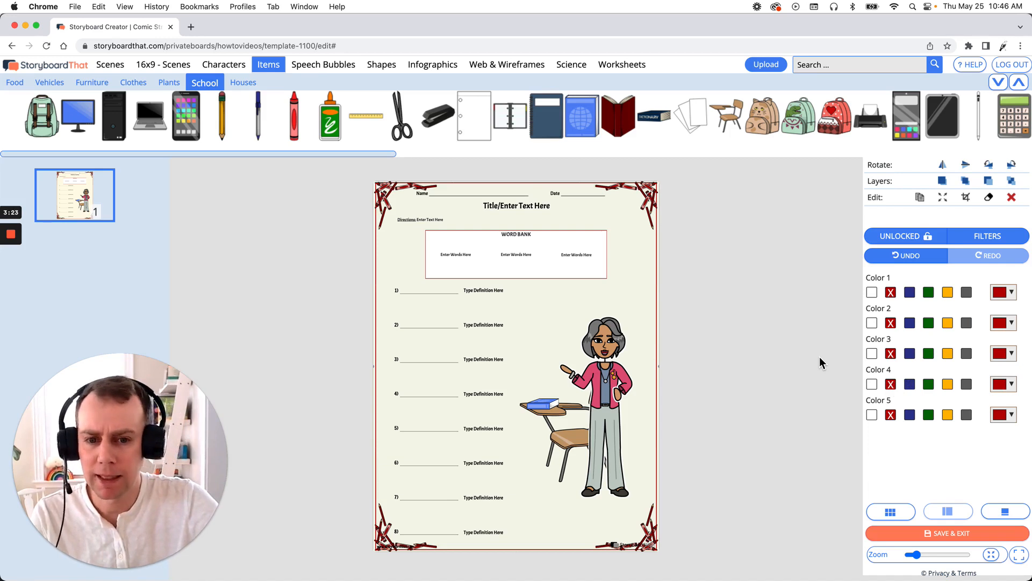
- Select the worksheet's background color layer, try a blue overlay, and delete the background layer
{"action": "left_click", "coordinate": [690, 344]}
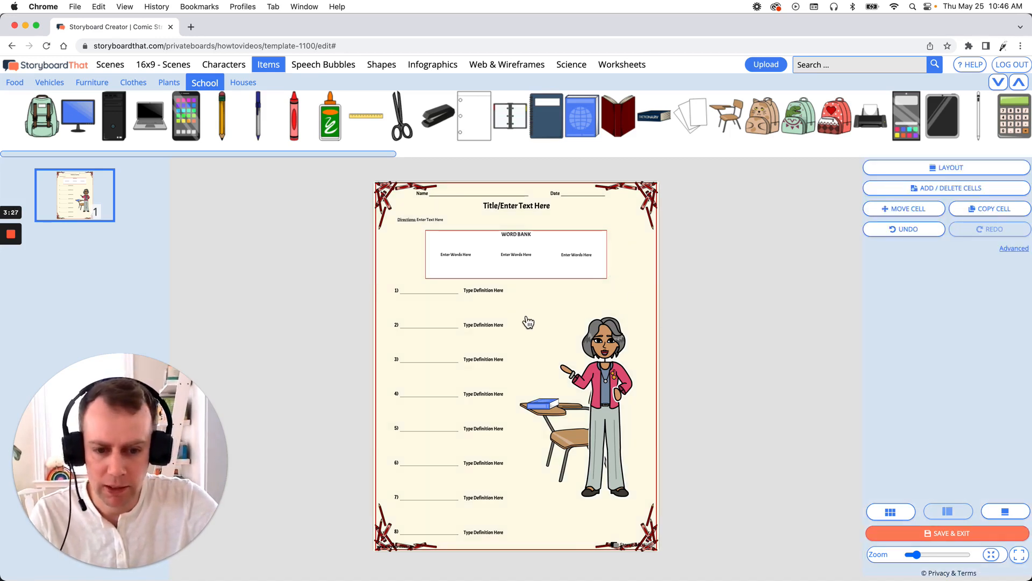
{"action": "left_click", "coordinate": [649, 285]}
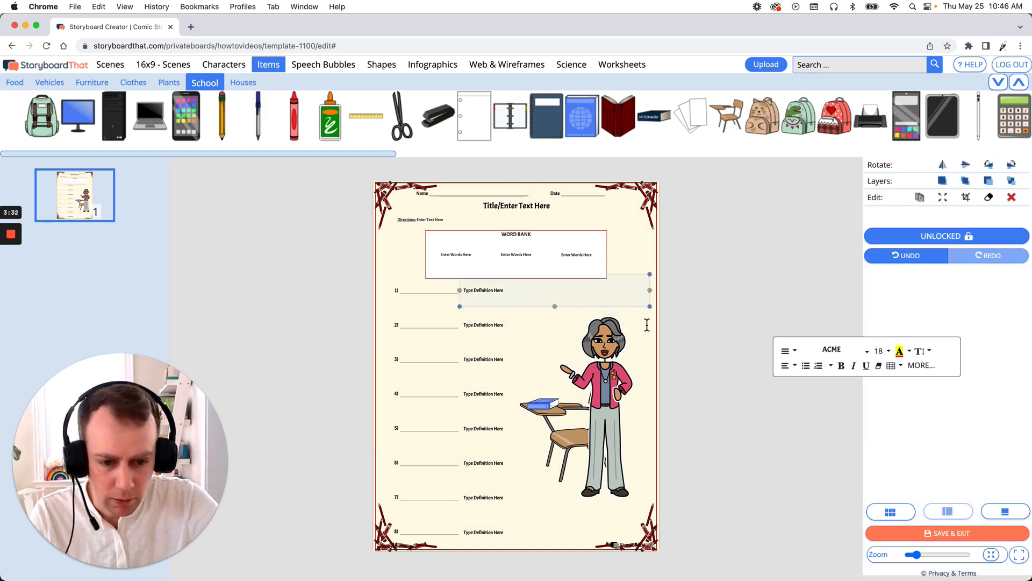
{"action": "left_click", "coordinate": [648, 261]}
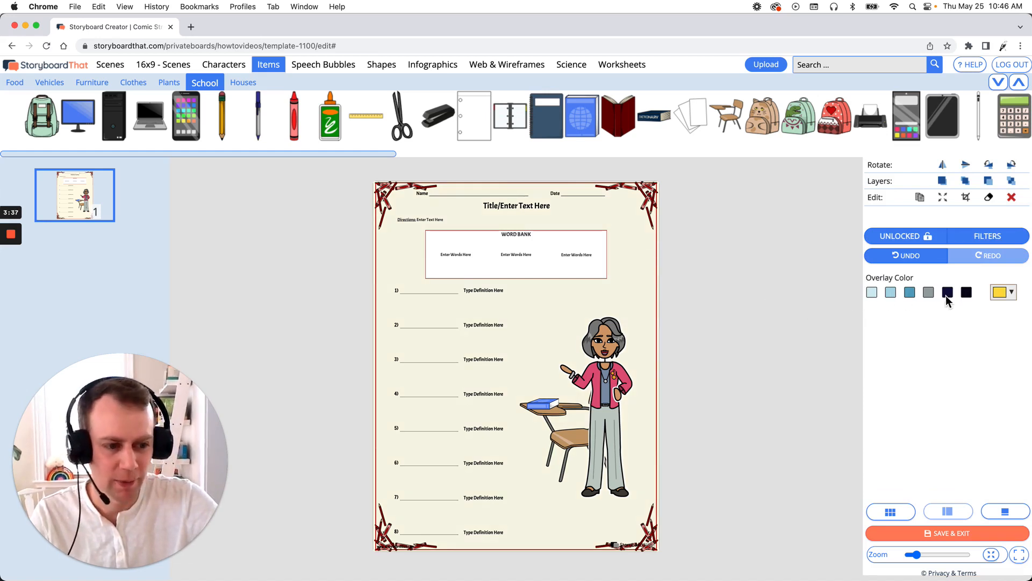
{"action": "left_click", "coordinate": [909, 292]}
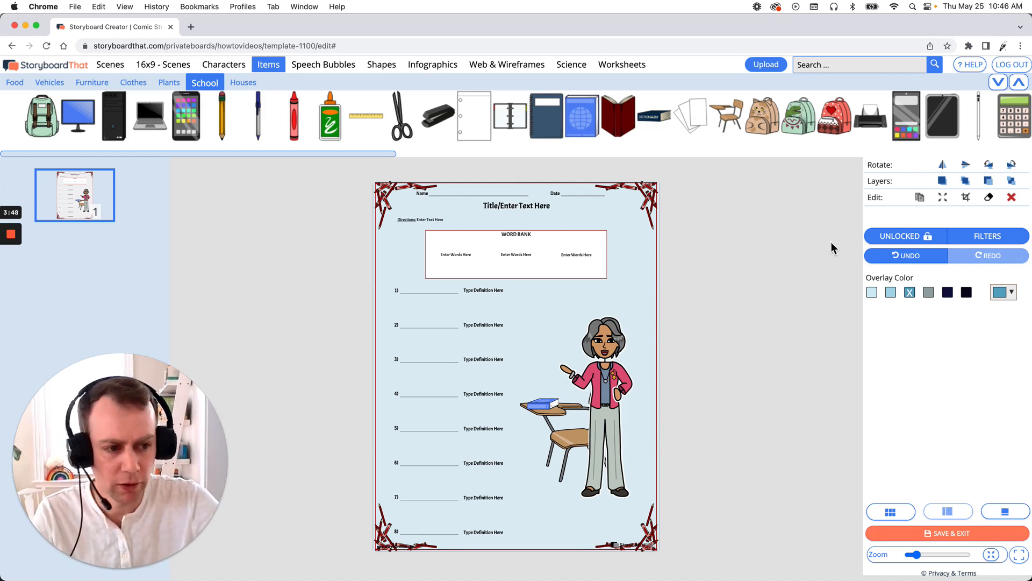
{"action": "left_click", "coordinate": [1012, 198]}
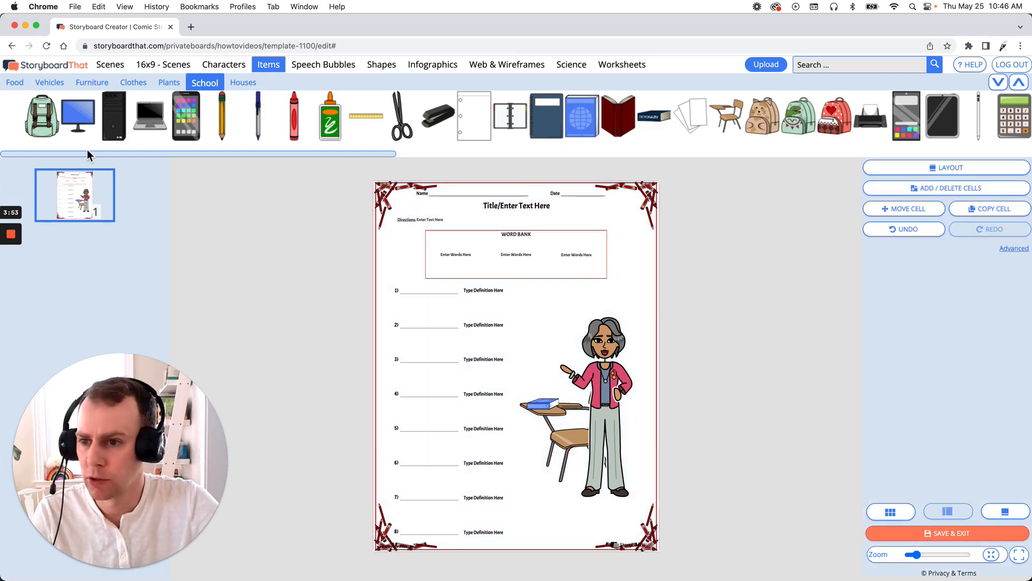
- Add the green chalkboard classroom scene from School scenes, stretch it non-proportionally to fill, and send it to the back
{"action": "left_click", "coordinate": [103, 68]}
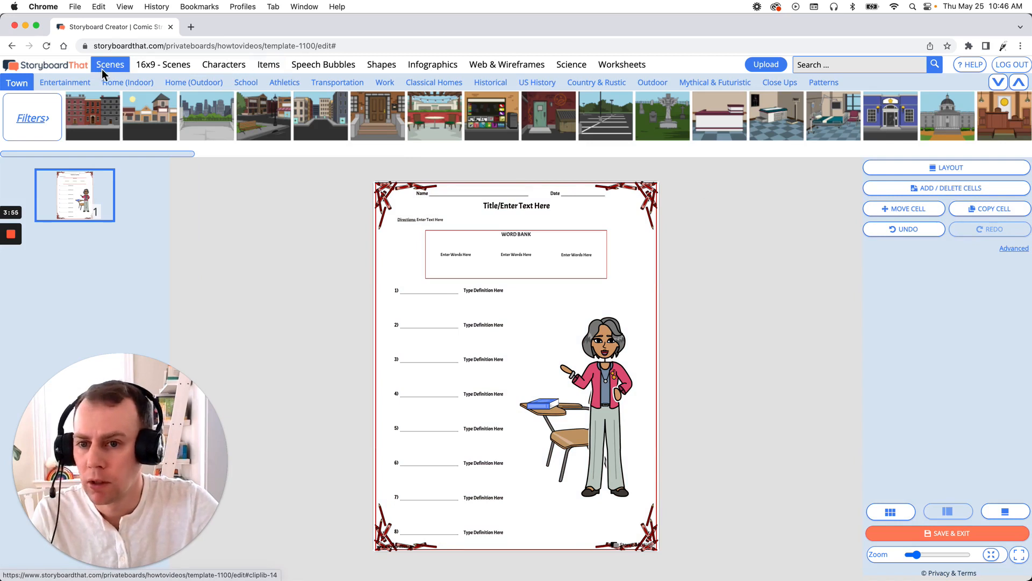
{"action": "left_click", "coordinate": [246, 82]}
{"action": "left_click_drag", "start_coordinate": [213, 121], "coordinate": [256, 166]}
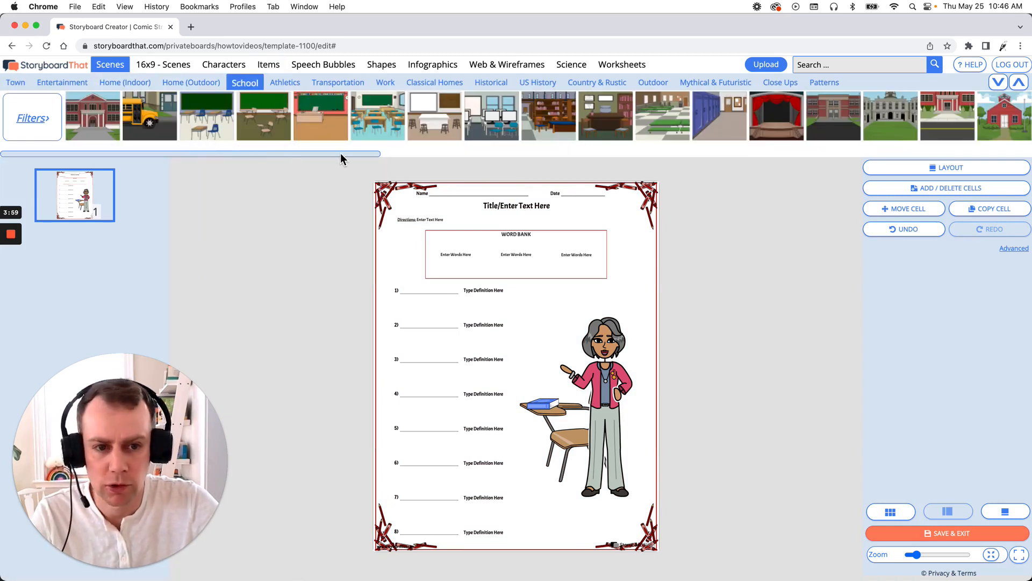
{"action": "left_click_drag", "start_coordinate": [340, 154], "coordinate": [543, 156]}
{"action": "mouse_move", "coordinate": [560, 122]}
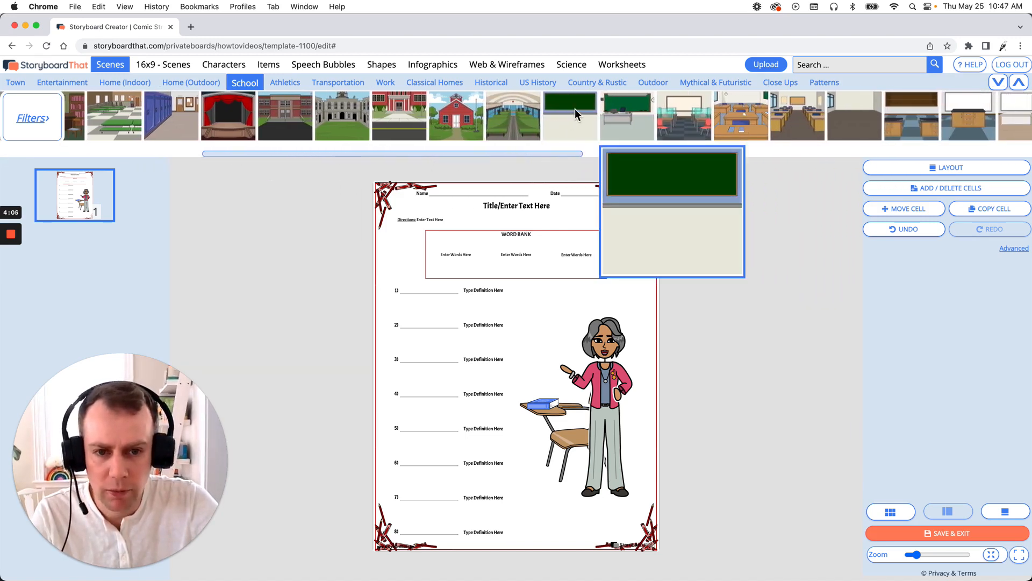
{"action": "left_click_drag", "start_coordinate": [571, 112], "coordinate": [491, 327]}
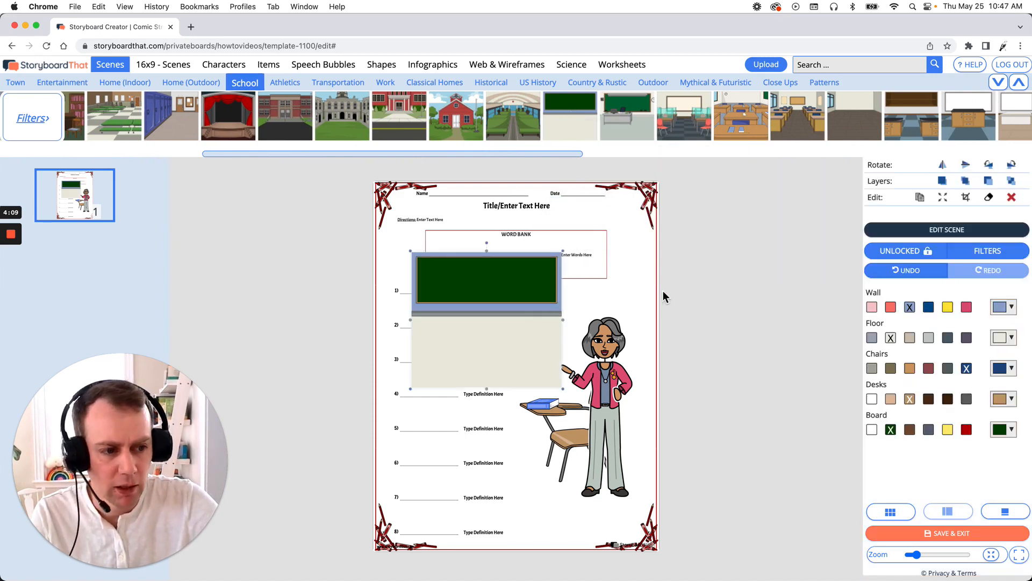
{"action": "left_click", "coordinate": [950, 199]}
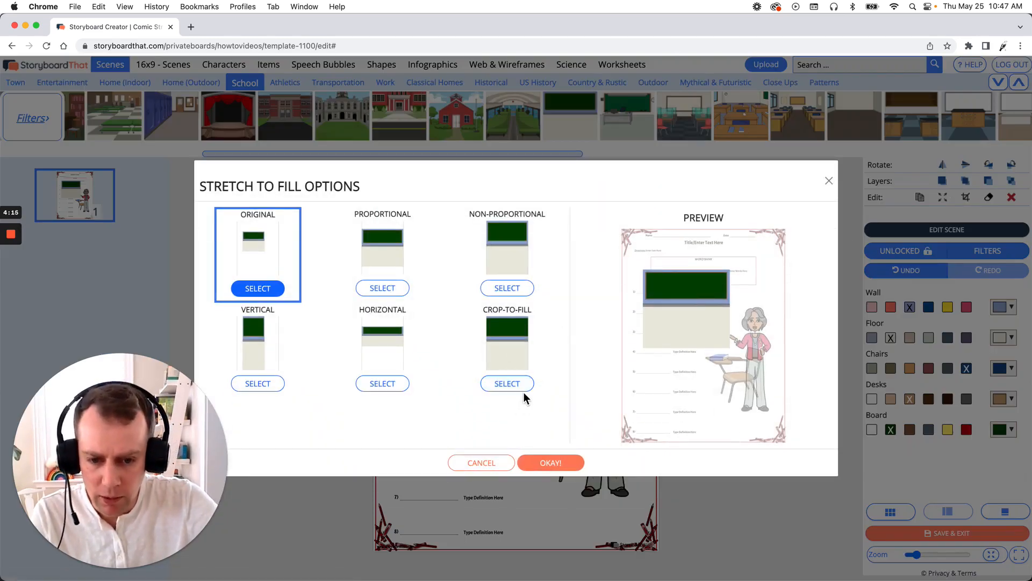
{"action": "left_click", "coordinate": [500, 296]}
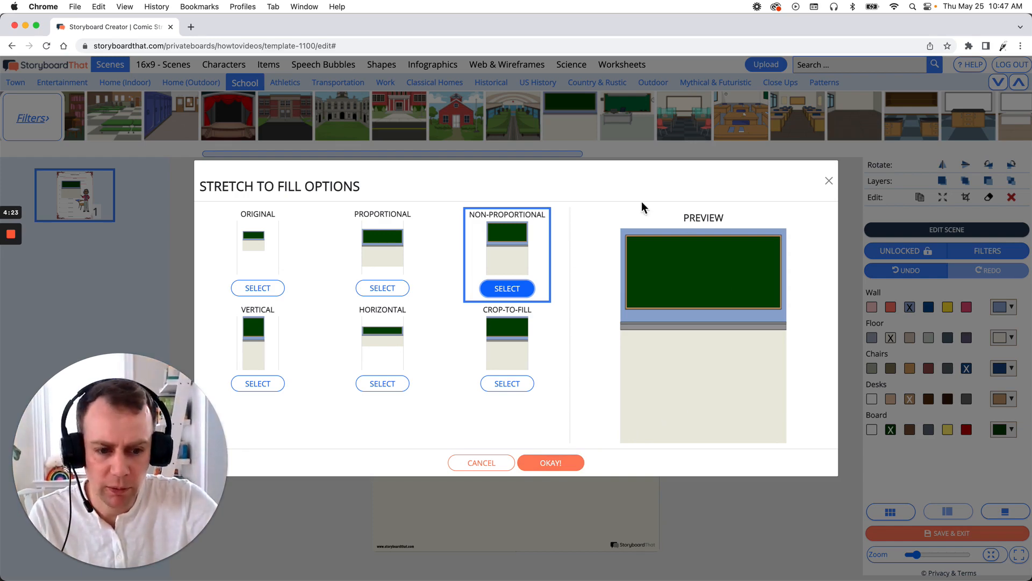
{"action": "left_click", "coordinate": [569, 463]}
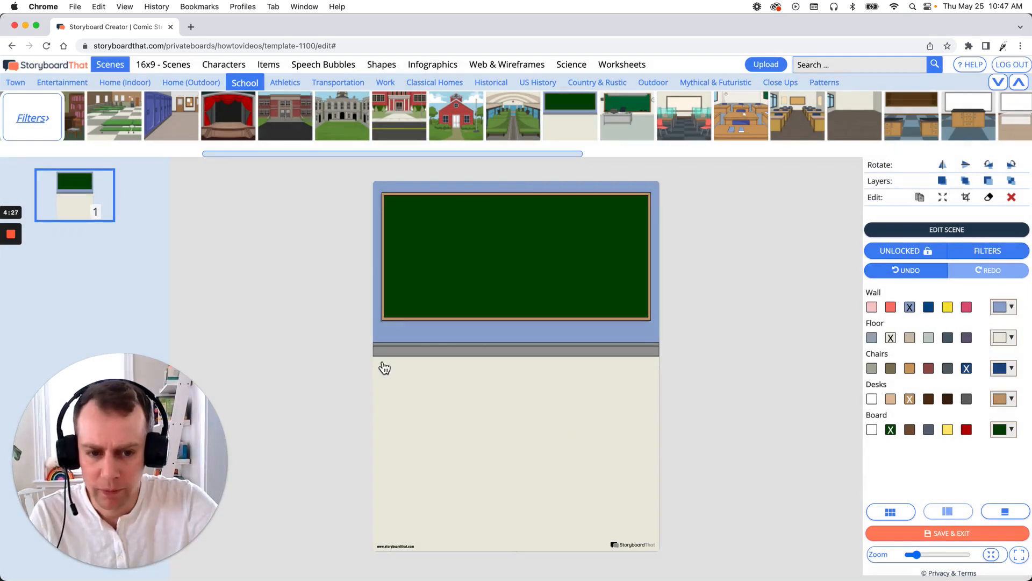
{"action": "left_click", "coordinate": [1014, 185]}
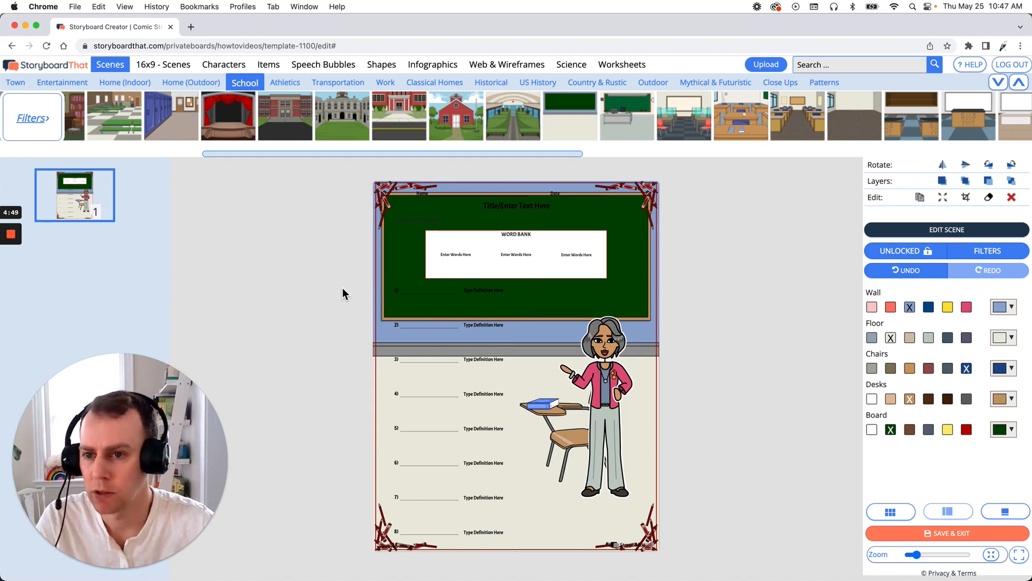
- Add a square shape and stretch it into a tall rectangle covering the numbered definition list
{"action": "left_click", "coordinate": [276, 69]}
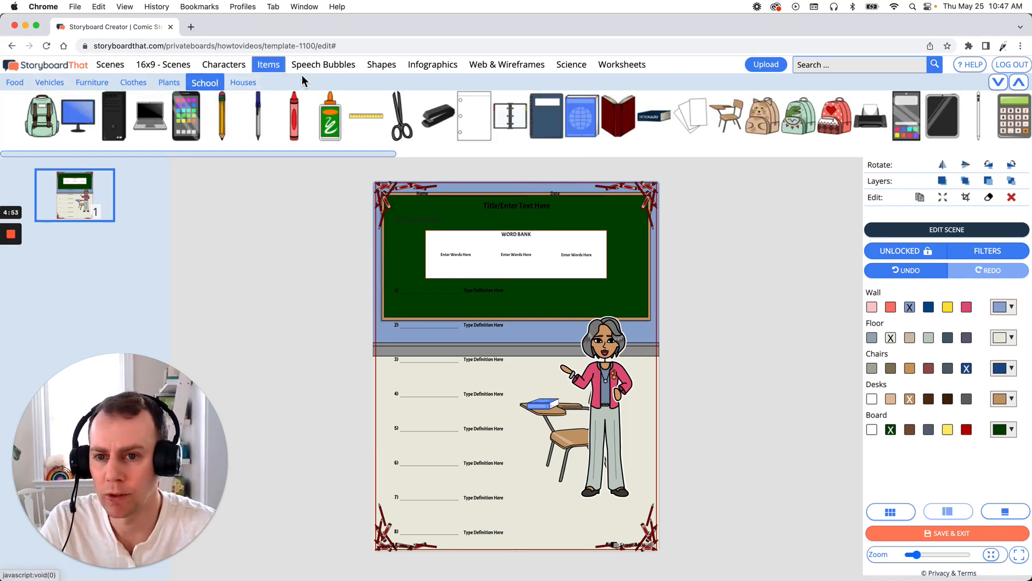
{"action": "left_click", "coordinate": [388, 66]}
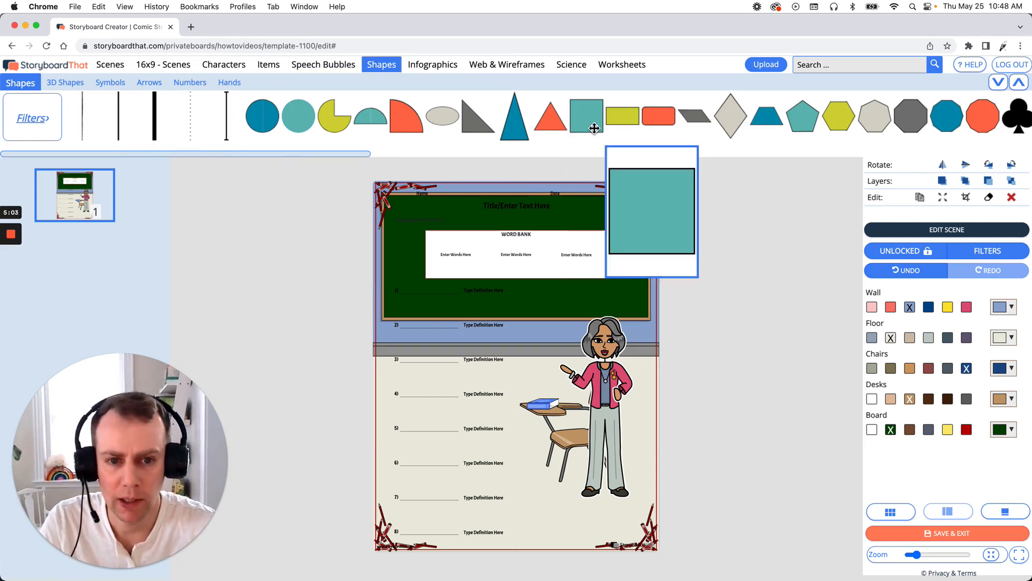
{"action": "left_click_drag", "start_coordinate": [587, 121], "coordinate": [581, 265]}
{"action": "left_click_drag", "start_coordinate": [585, 329], "coordinate": [457, 348]}
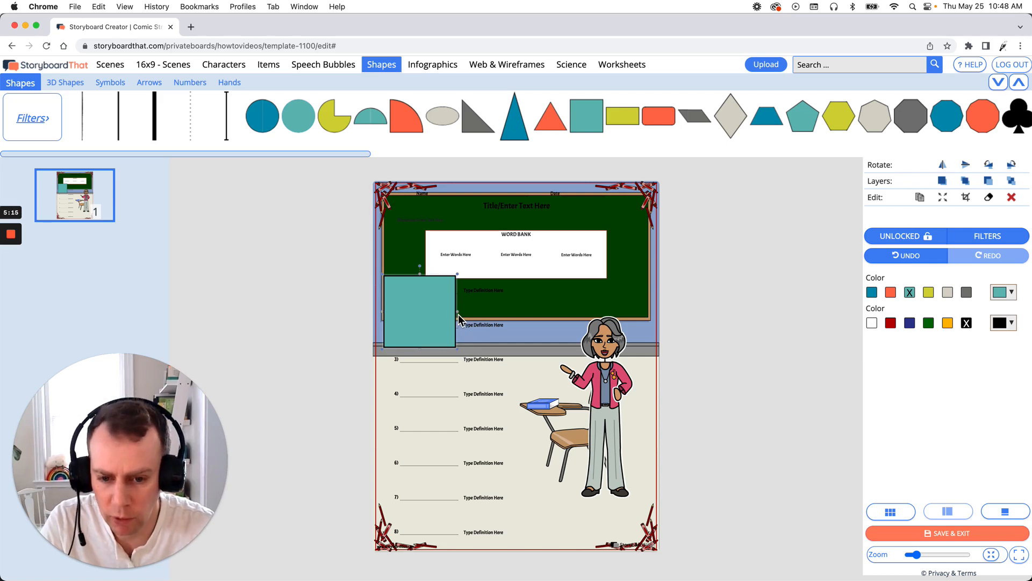
{"action": "left_click_drag", "start_coordinate": [461, 316], "coordinate": [522, 316]}
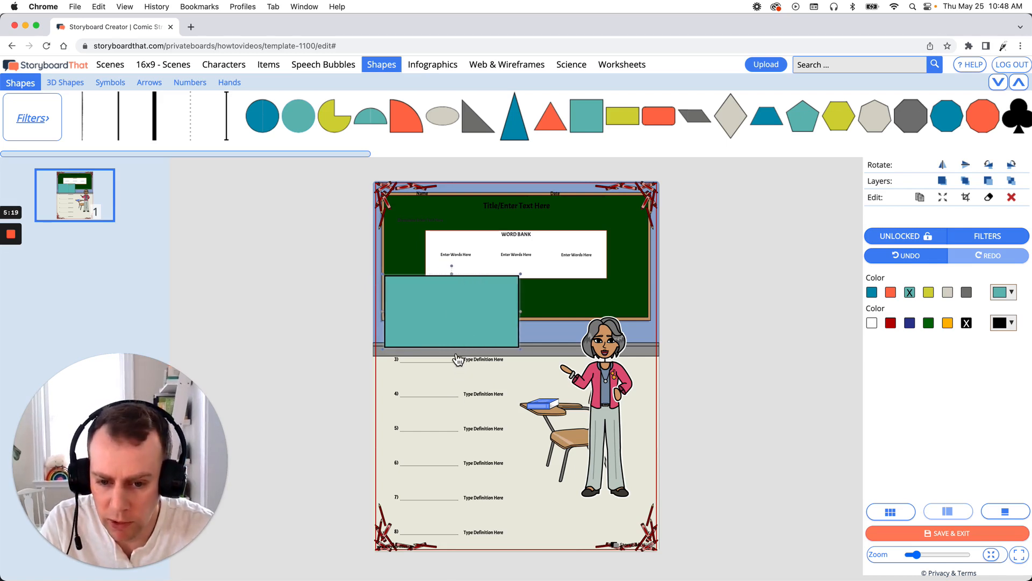
{"action": "left_click_drag", "start_coordinate": [455, 351], "coordinate": [469, 553]}
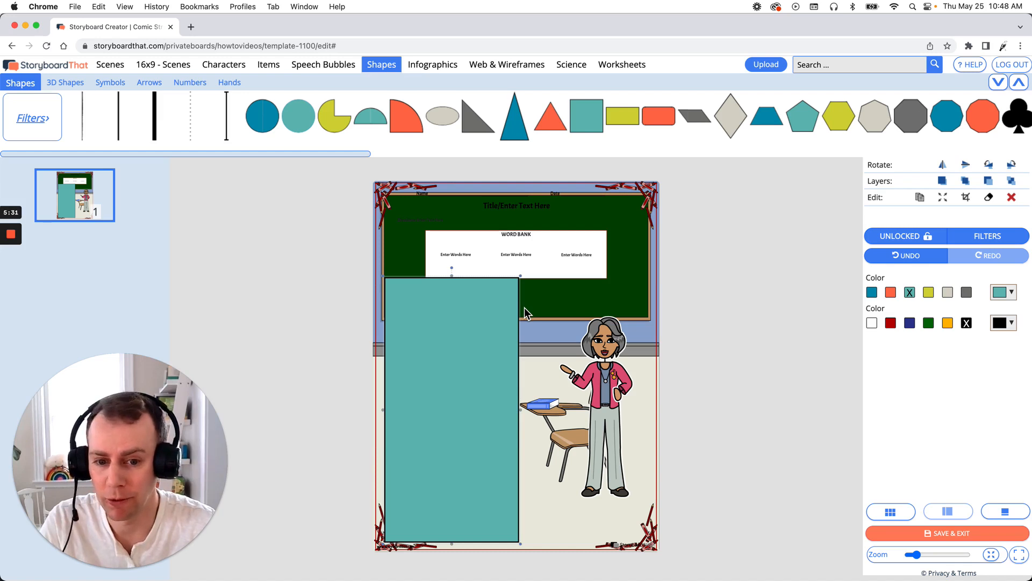
{"action": "mouse_move", "coordinate": [510, 288]}
{"action": "left_mouse_down"}
{"action": "mouse_move", "coordinate": [528, 293]}
{"action": "mouse_move", "coordinate": [507, 289]}
{"action": "left_mouse_up"}
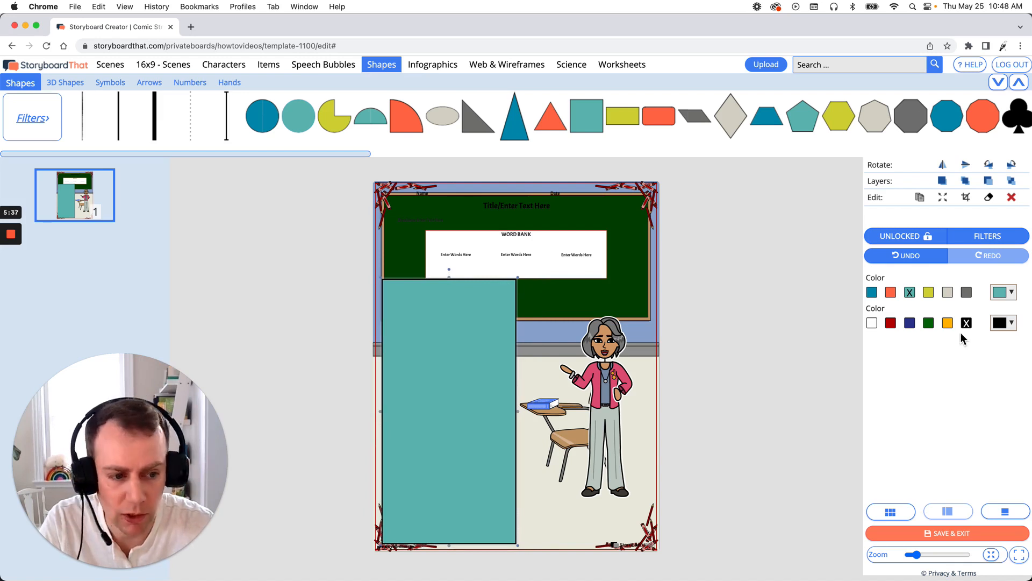
- Set the rectangle's outline color to red and its fill color to white
{"action": "left_click", "coordinate": [893, 324]}
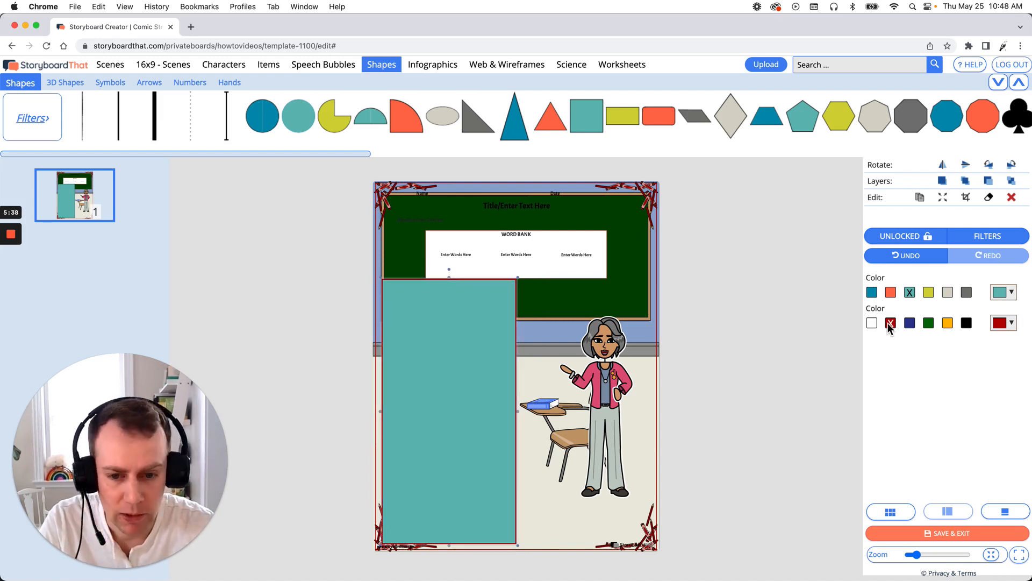
{"action": "left_click", "coordinate": [1000, 293]}
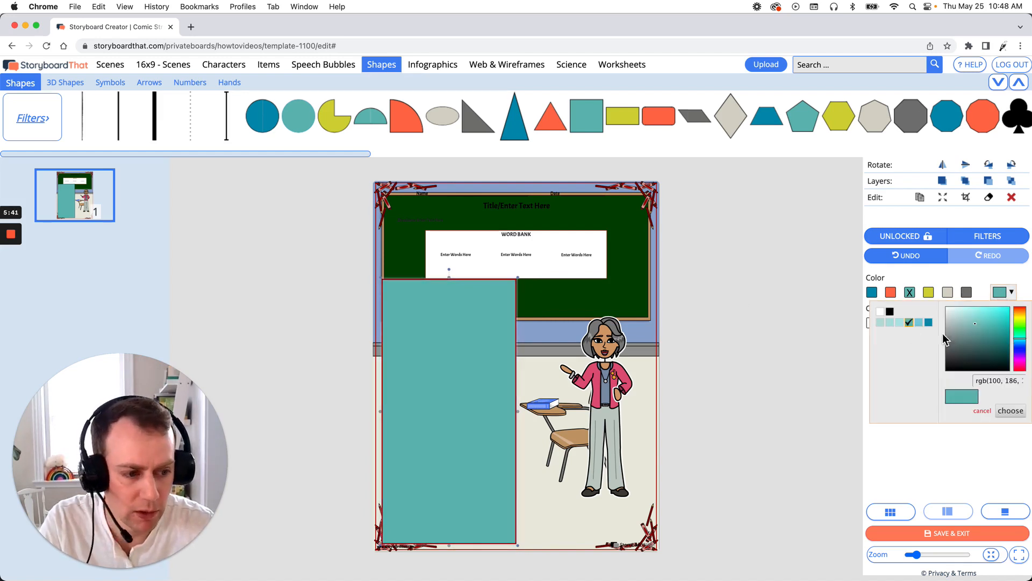
{"action": "left_click", "coordinate": [991, 293]}
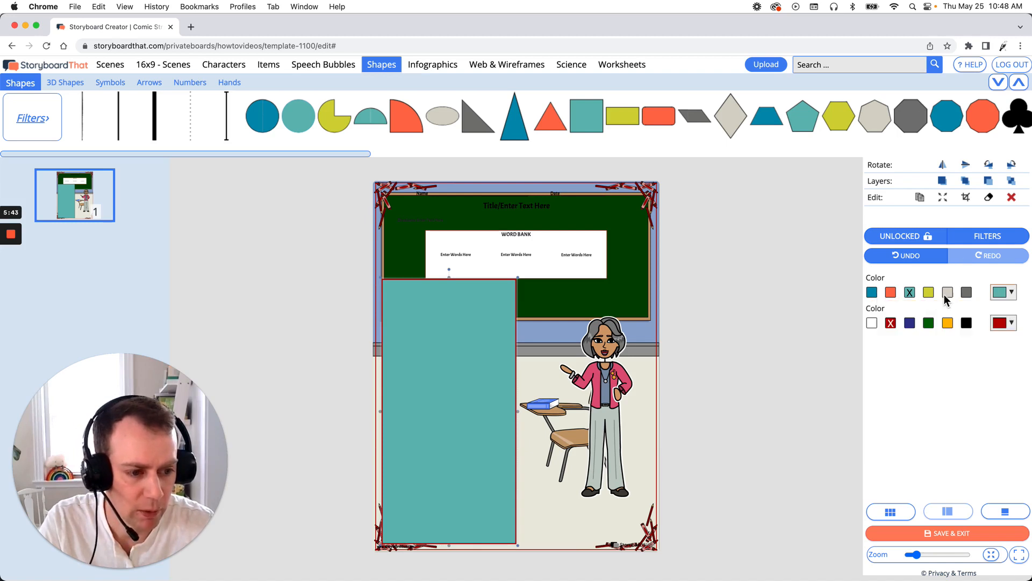
{"action": "left_click", "coordinate": [1002, 294]}
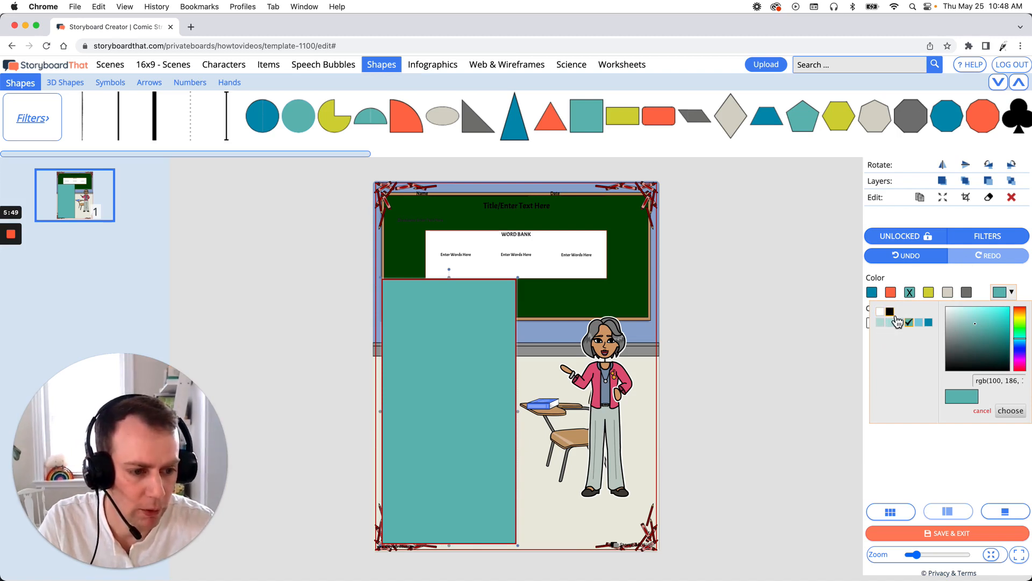
{"action": "left_click", "coordinate": [880, 312]}
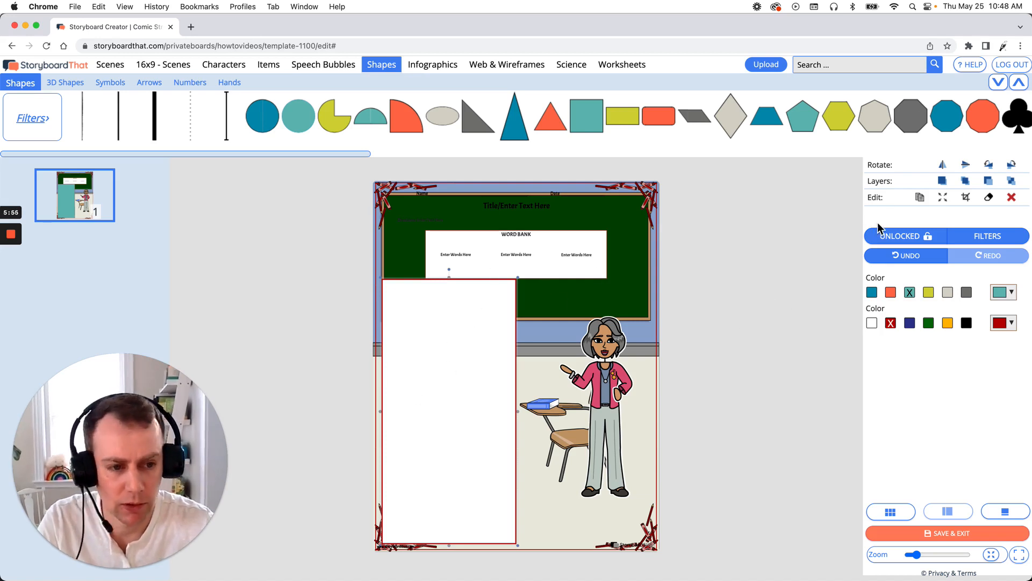
- Move the rectangle a layer back so the numbered definition lines show on top of it
{"action": "key", "text": "Delete"}
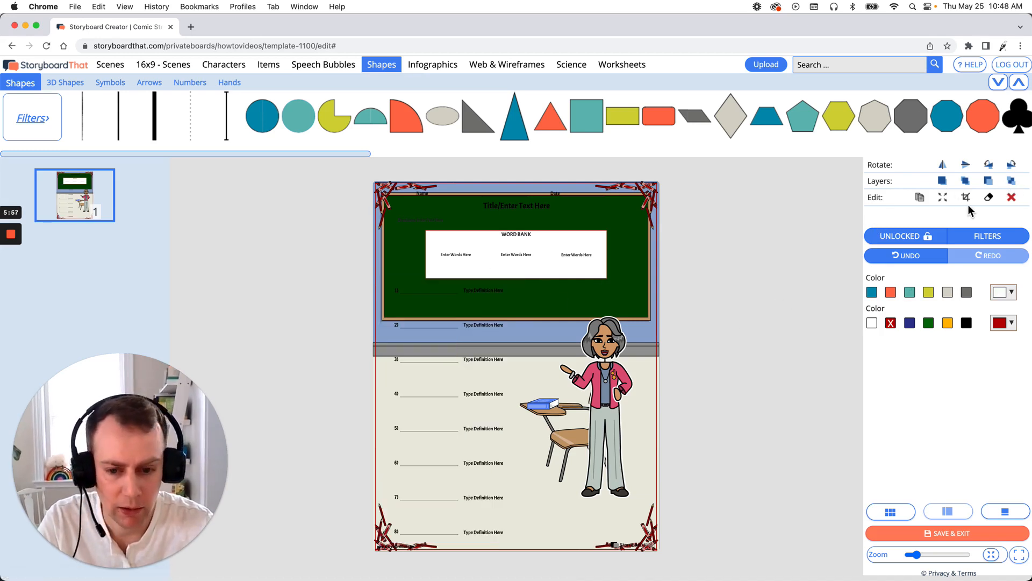
{"action": "left_click", "coordinate": [947, 180]}
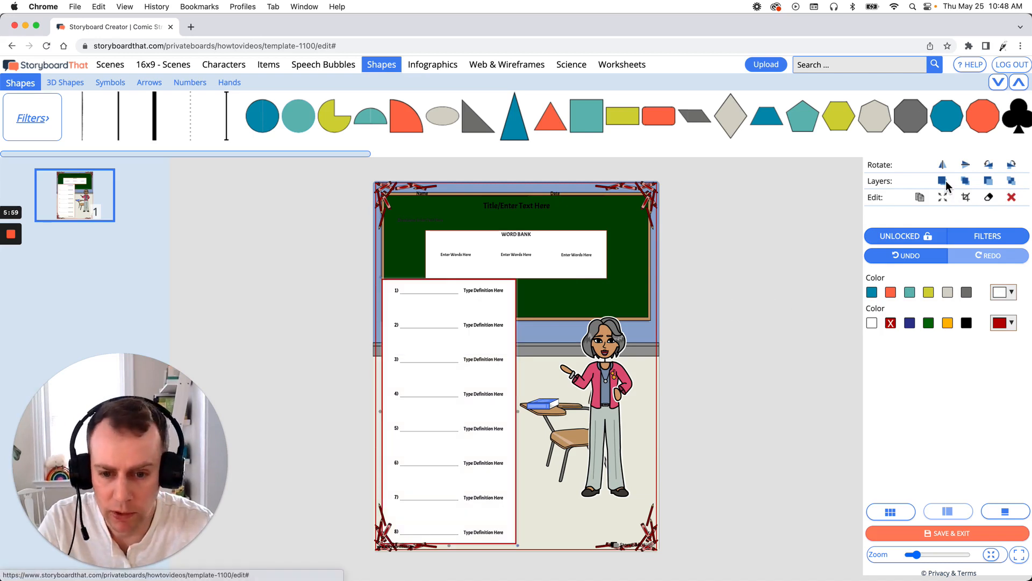
{"action": "left_click", "coordinate": [807, 282]}
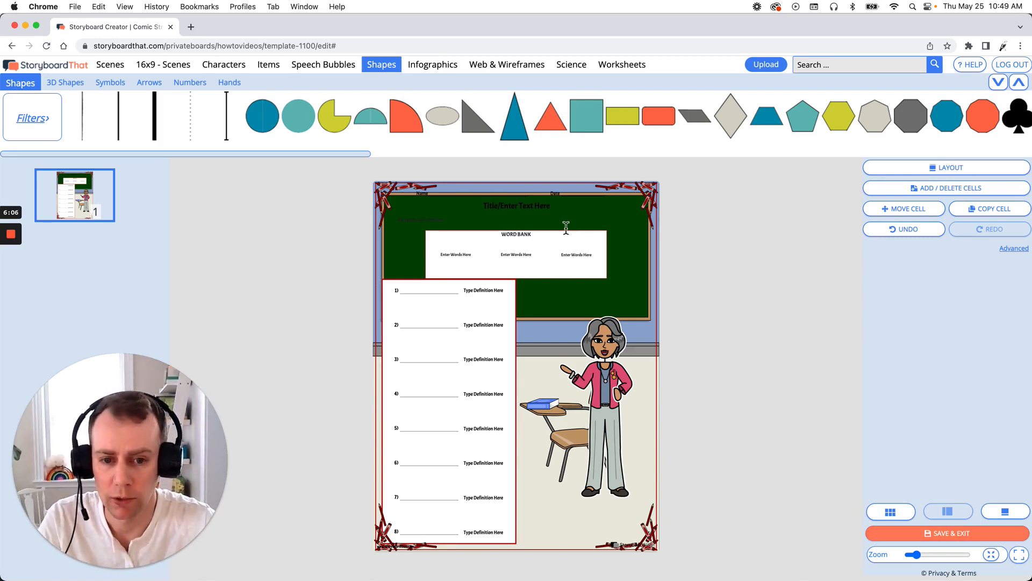
- Replace the worksheet title text with "Definition Test"
{"action": "left_click", "coordinate": [555, 211]}
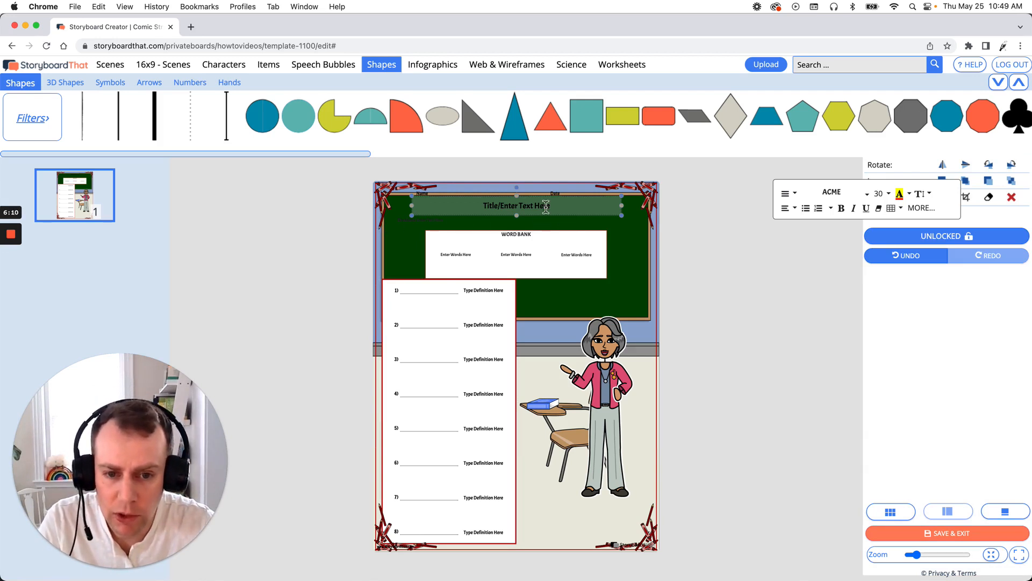
{"action": "double_click", "coordinate": [545, 207]}
{"action": "type", "text": "Def"}
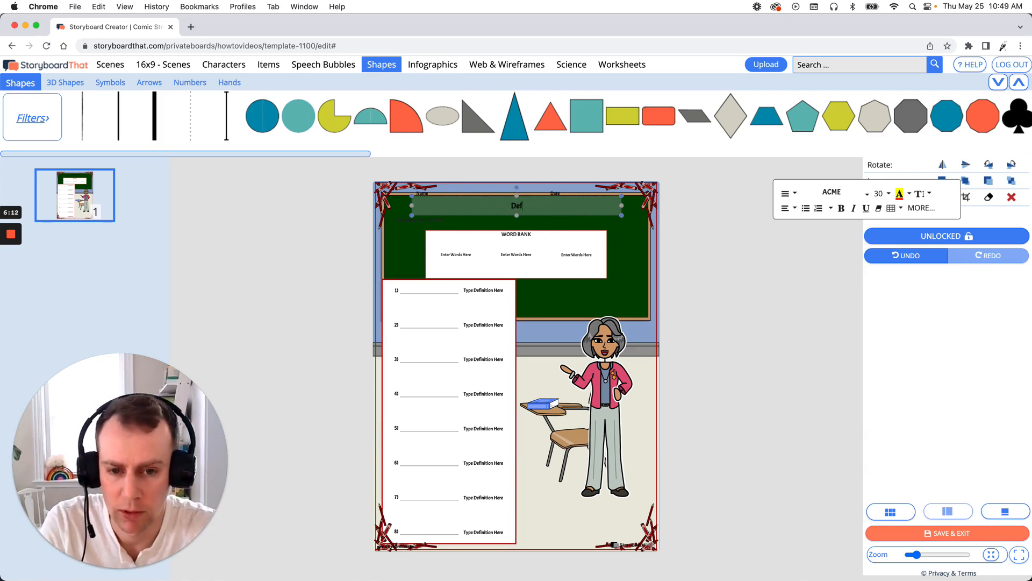
{"action": "type", "text": "inition Test"}
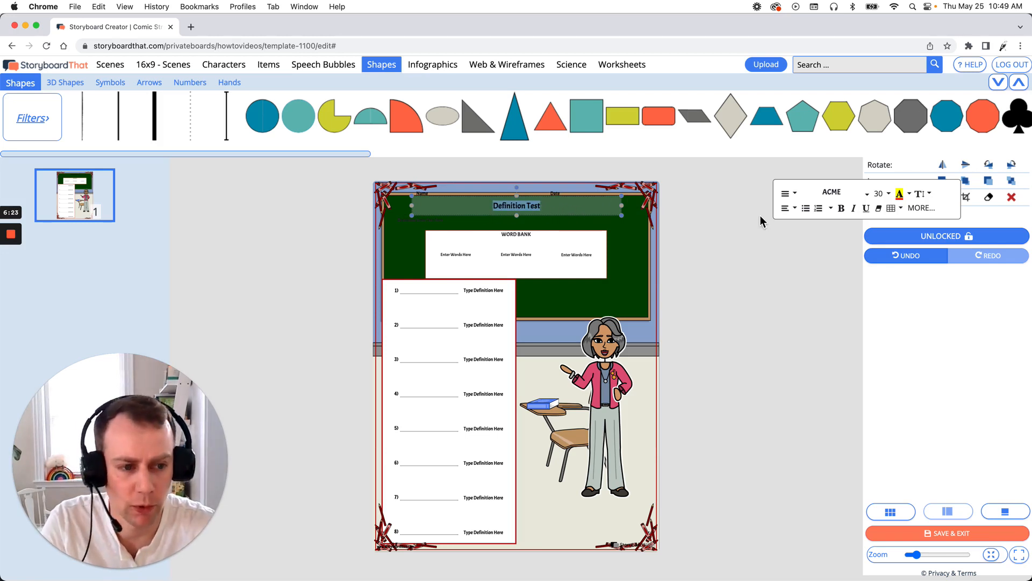
- Set the title's text color to white
{"action": "left_click", "coordinate": [910, 194]}
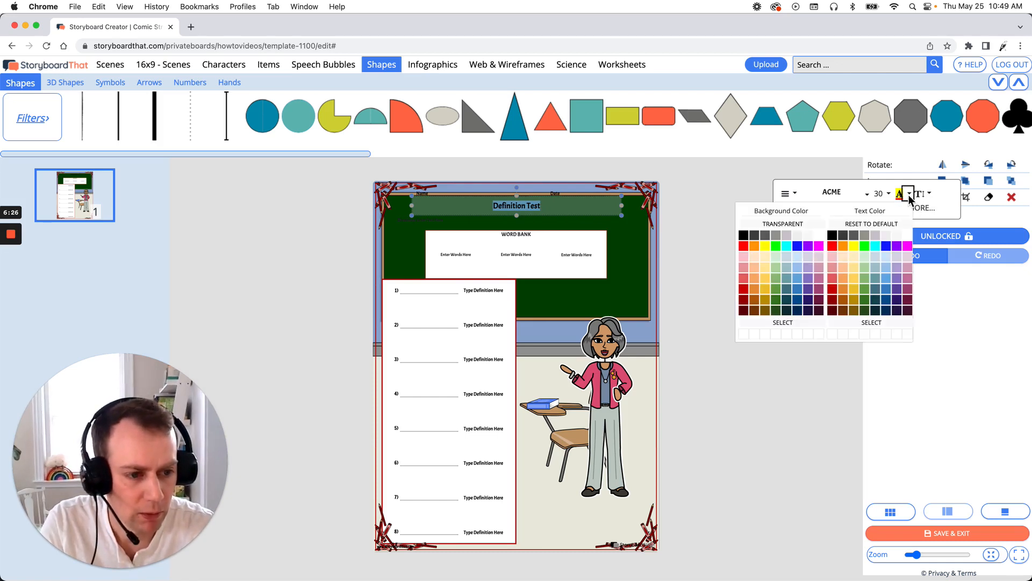
{"action": "left_click", "coordinate": [909, 237]}
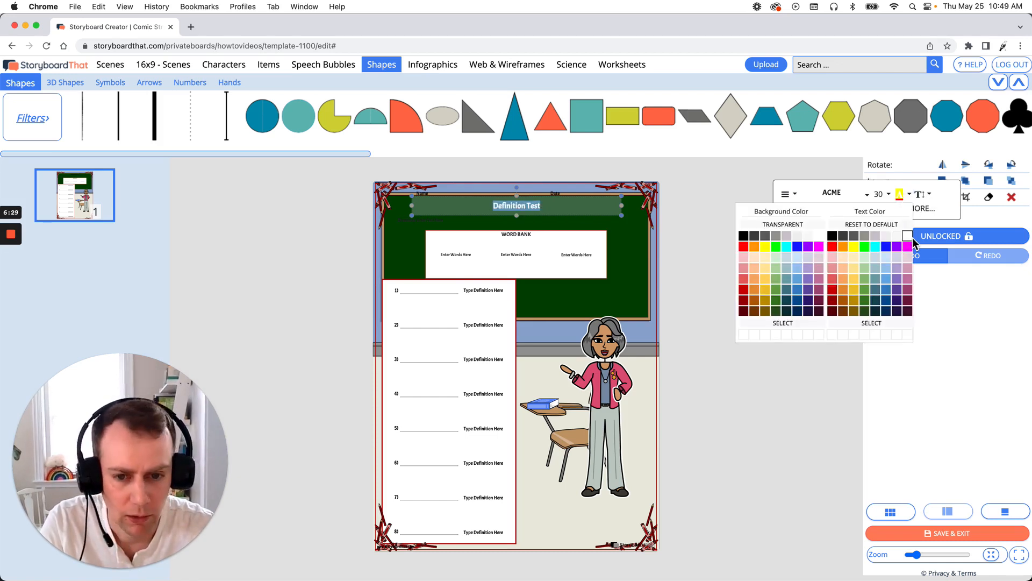
{"action": "left_click", "coordinate": [705, 210]}
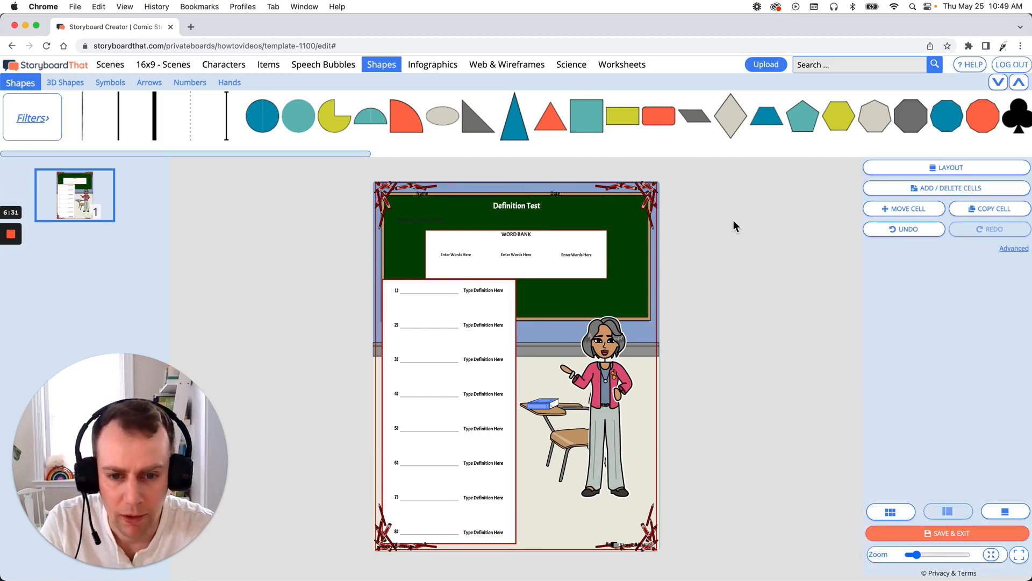
- Change the title's font to Komika Text and its size to 60
{"action": "left_click", "coordinate": [518, 211]}
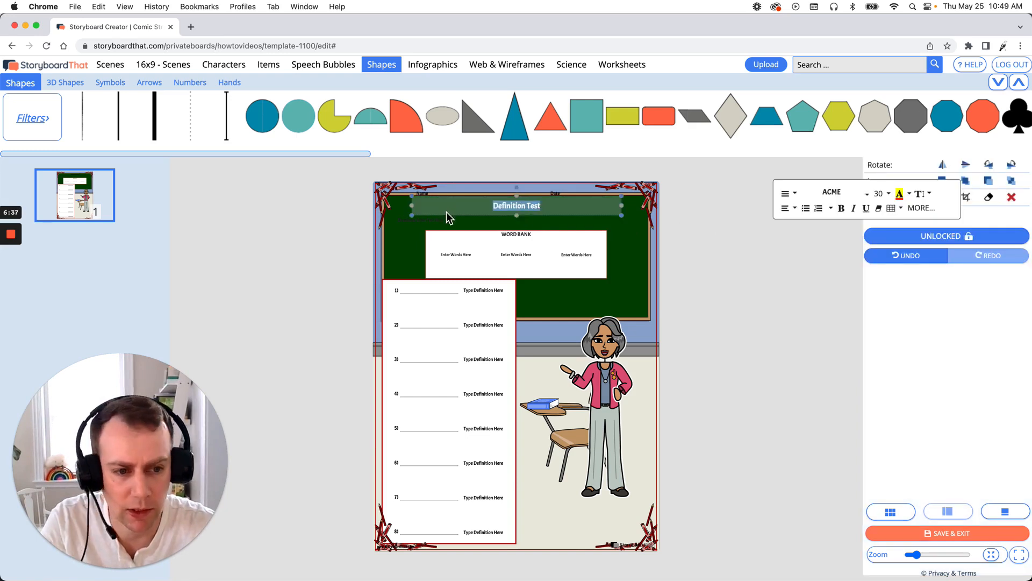
{"action": "left_click", "coordinate": [842, 198]}
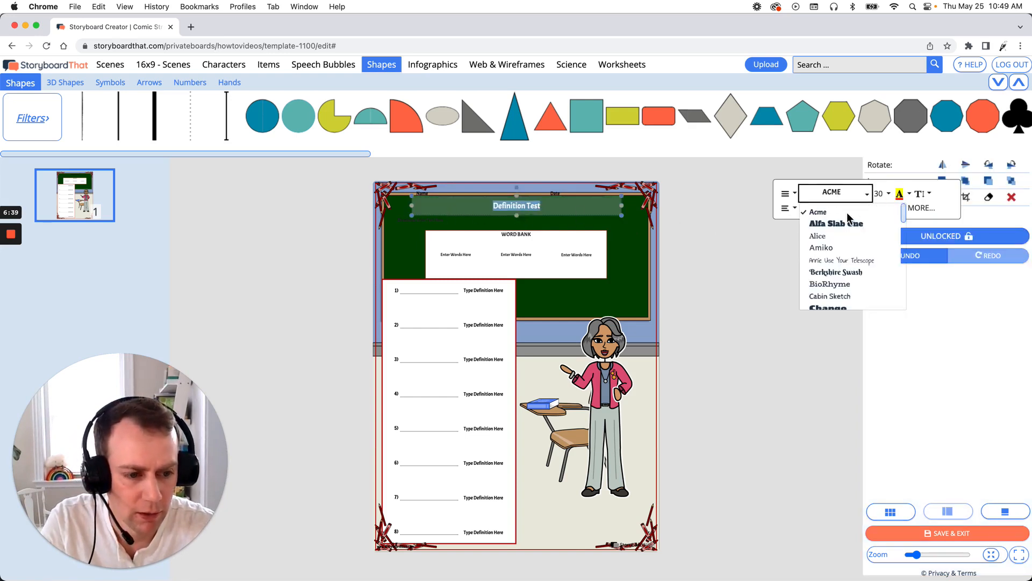
{"action": "scroll", "coordinate": [866, 243], "scroll_direction": "down", "scroll_amount": 5}
{"action": "scroll", "coordinate": [865, 243], "scroll_direction": "down", "scroll_amount": 3}
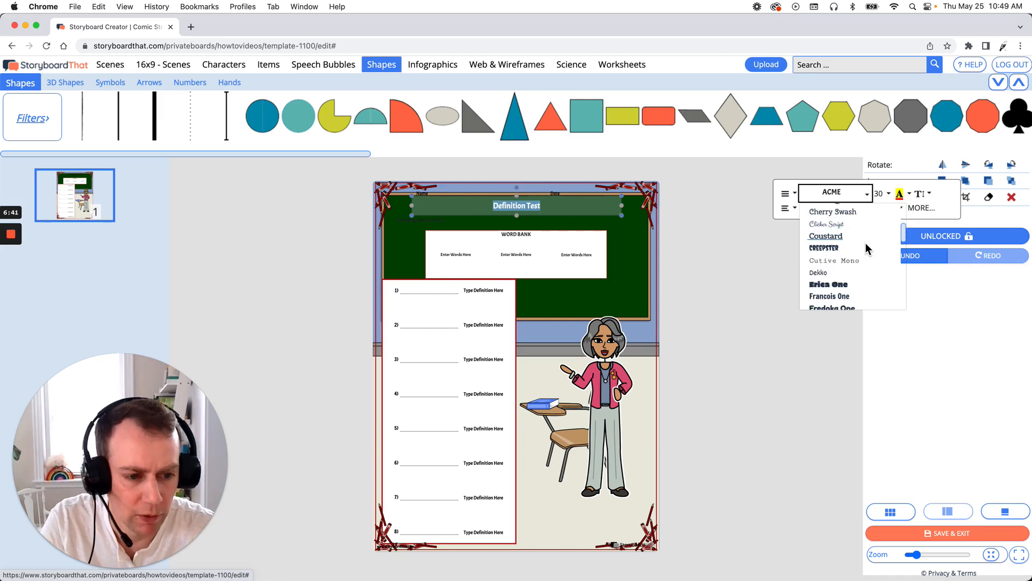
{"action": "scroll", "coordinate": [865, 247], "scroll_direction": "down", "scroll_amount": 1}
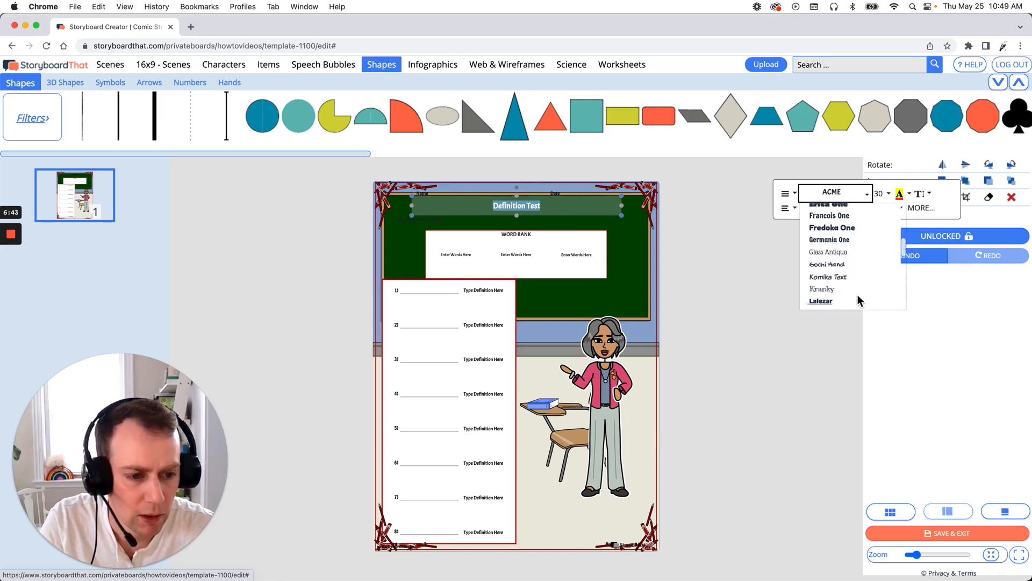
{"action": "left_click", "coordinate": [828, 277]}
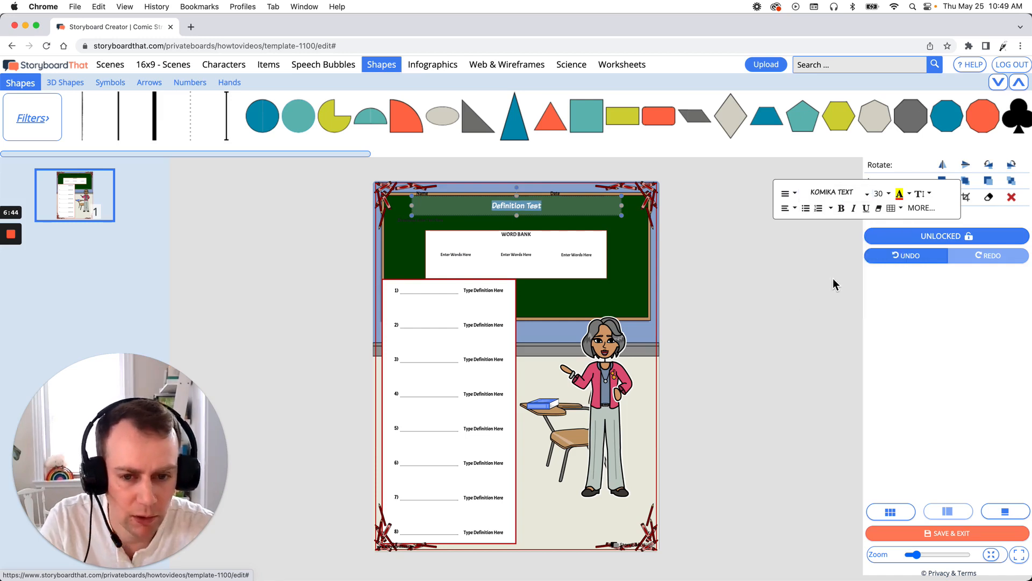
{"action": "left_click", "coordinate": [888, 195]}
{"action": "scroll", "coordinate": [899, 258], "scroll_direction": "down", "scroll_amount": 4}
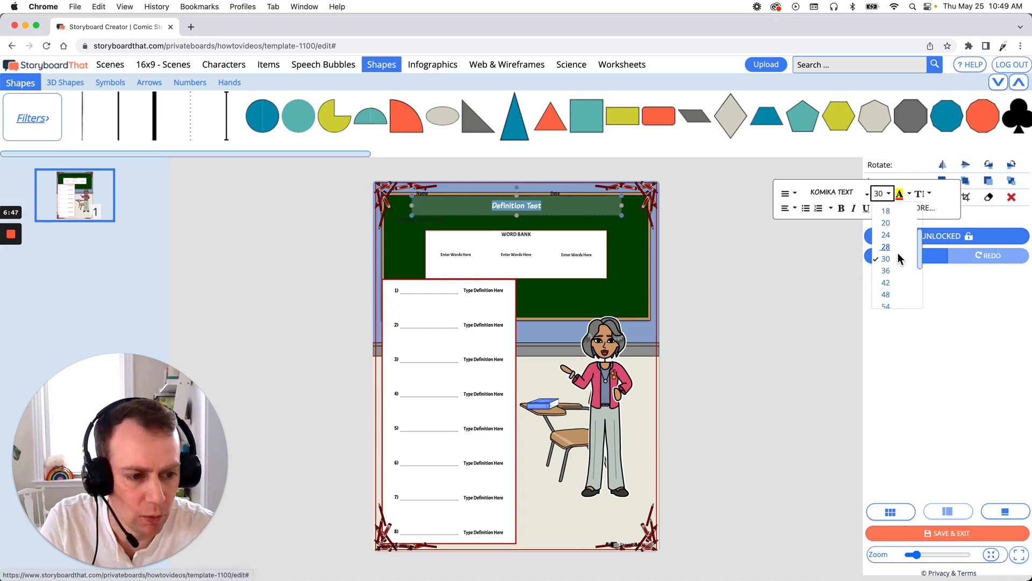
{"action": "scroll", "coordinate": [892, 263], "scroll_direction": "down", "scroll_amount": 2}
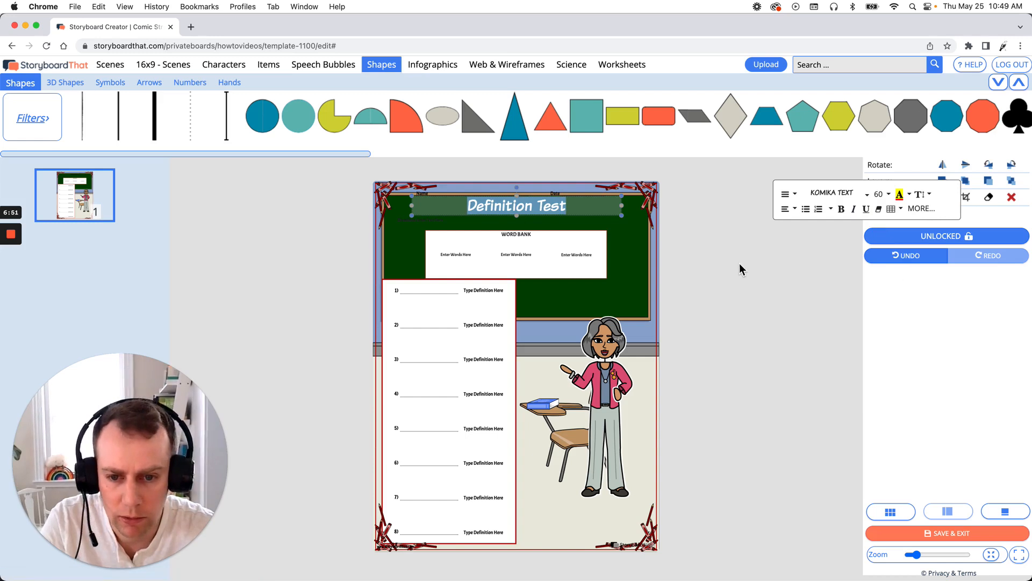
{"action": "left_click", "coordinate": [761, 273]}
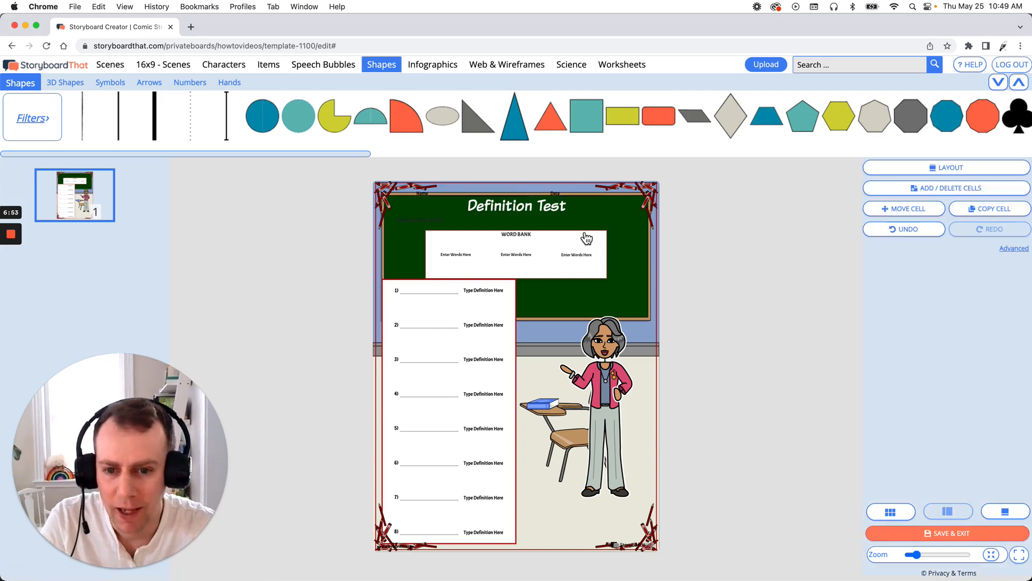
- Move the Name and Date line above the title slightly right and narrow it to fit within the border
{"action": "left_click", "coordinate": [564, 211]}
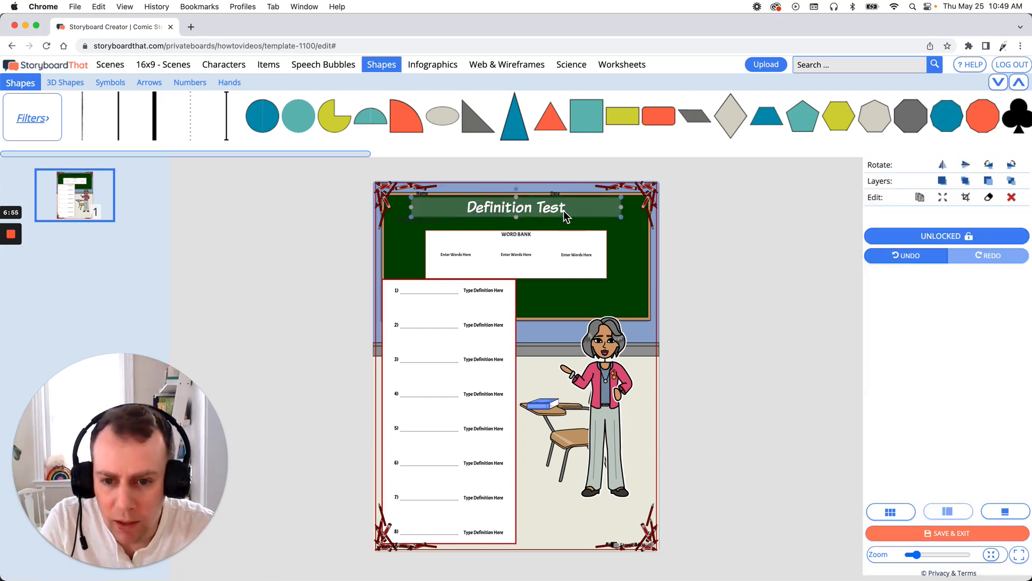
{"action": "left_click", "coordinate": [563, 211]}
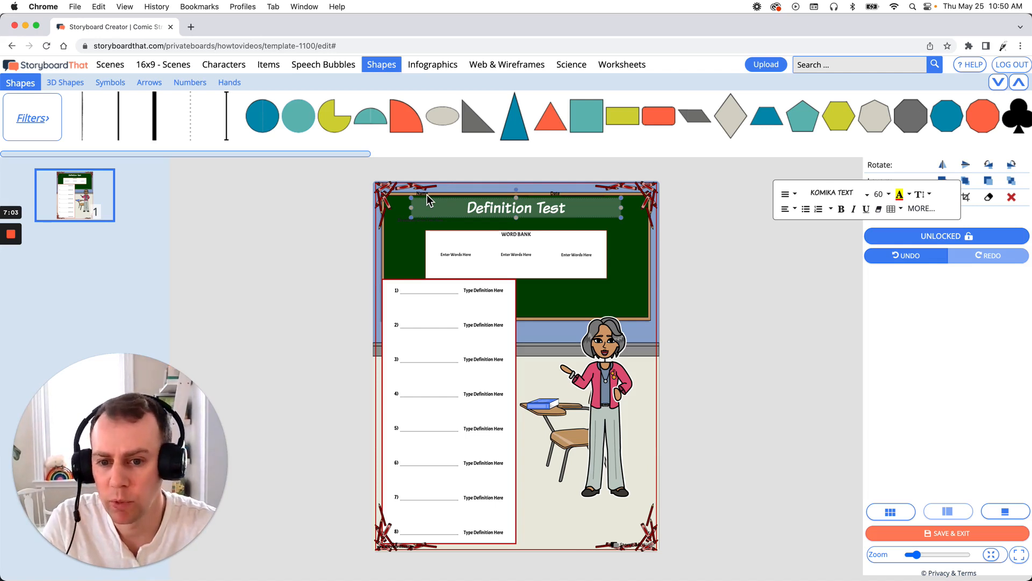
{"action": "left_click_drag", "start_coordinate": [427, 195], "coordinate": [451, 189]}
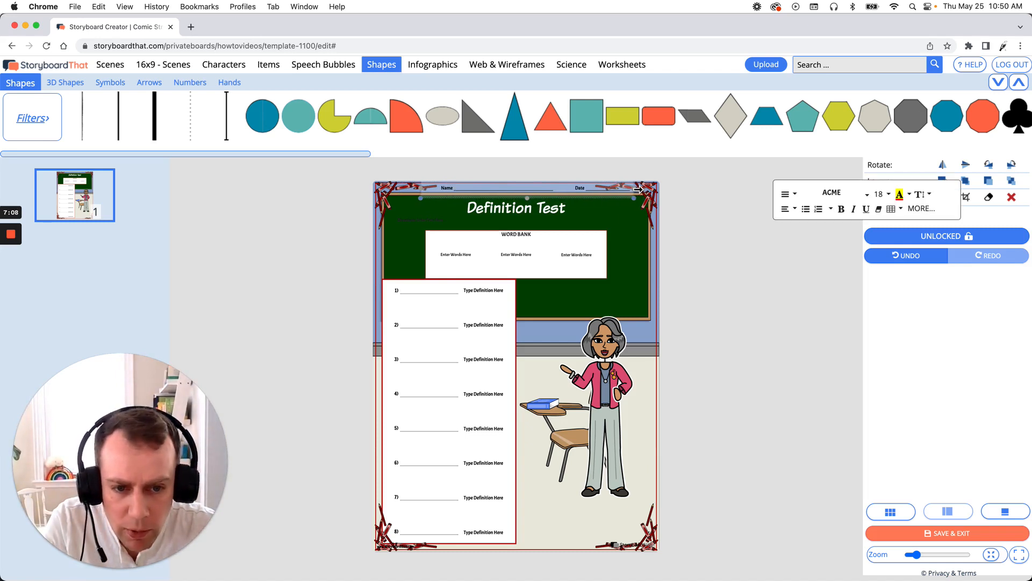
{"action": "left_click_drag", "start_coordinate": [639, 189], "coordinate": [601, 202]}
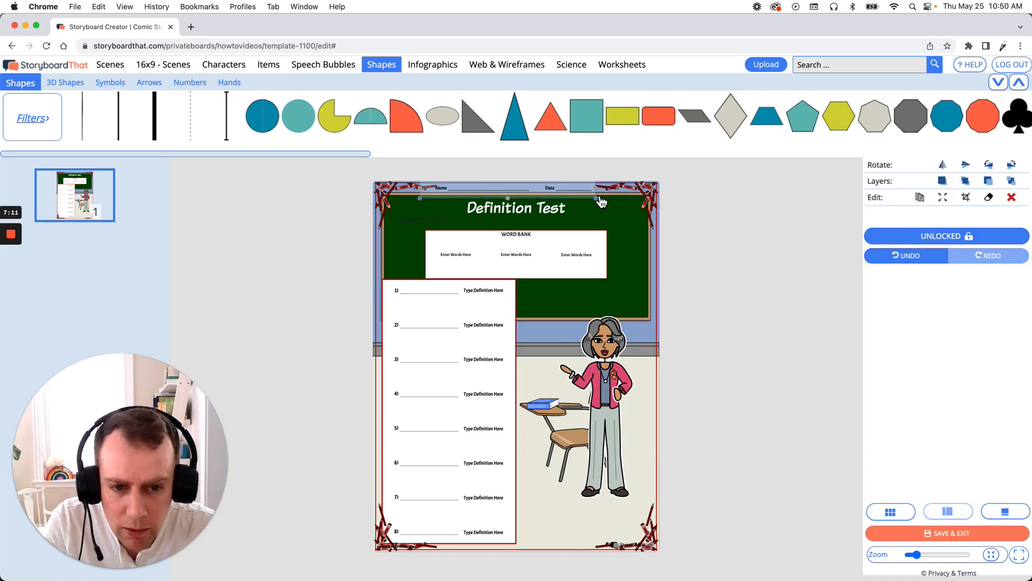
{"action": "left_click", "coordinate": [711, 249]}
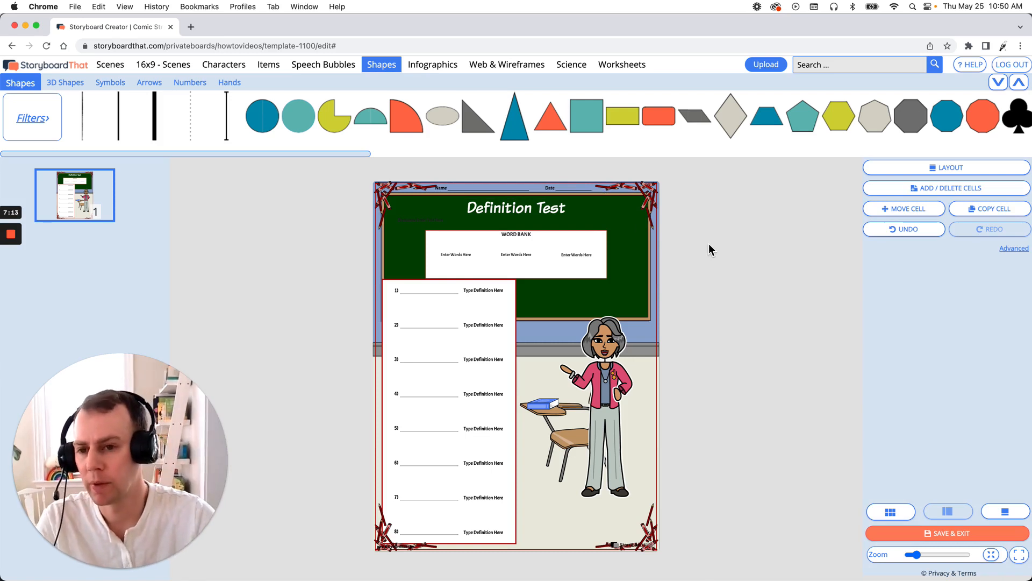